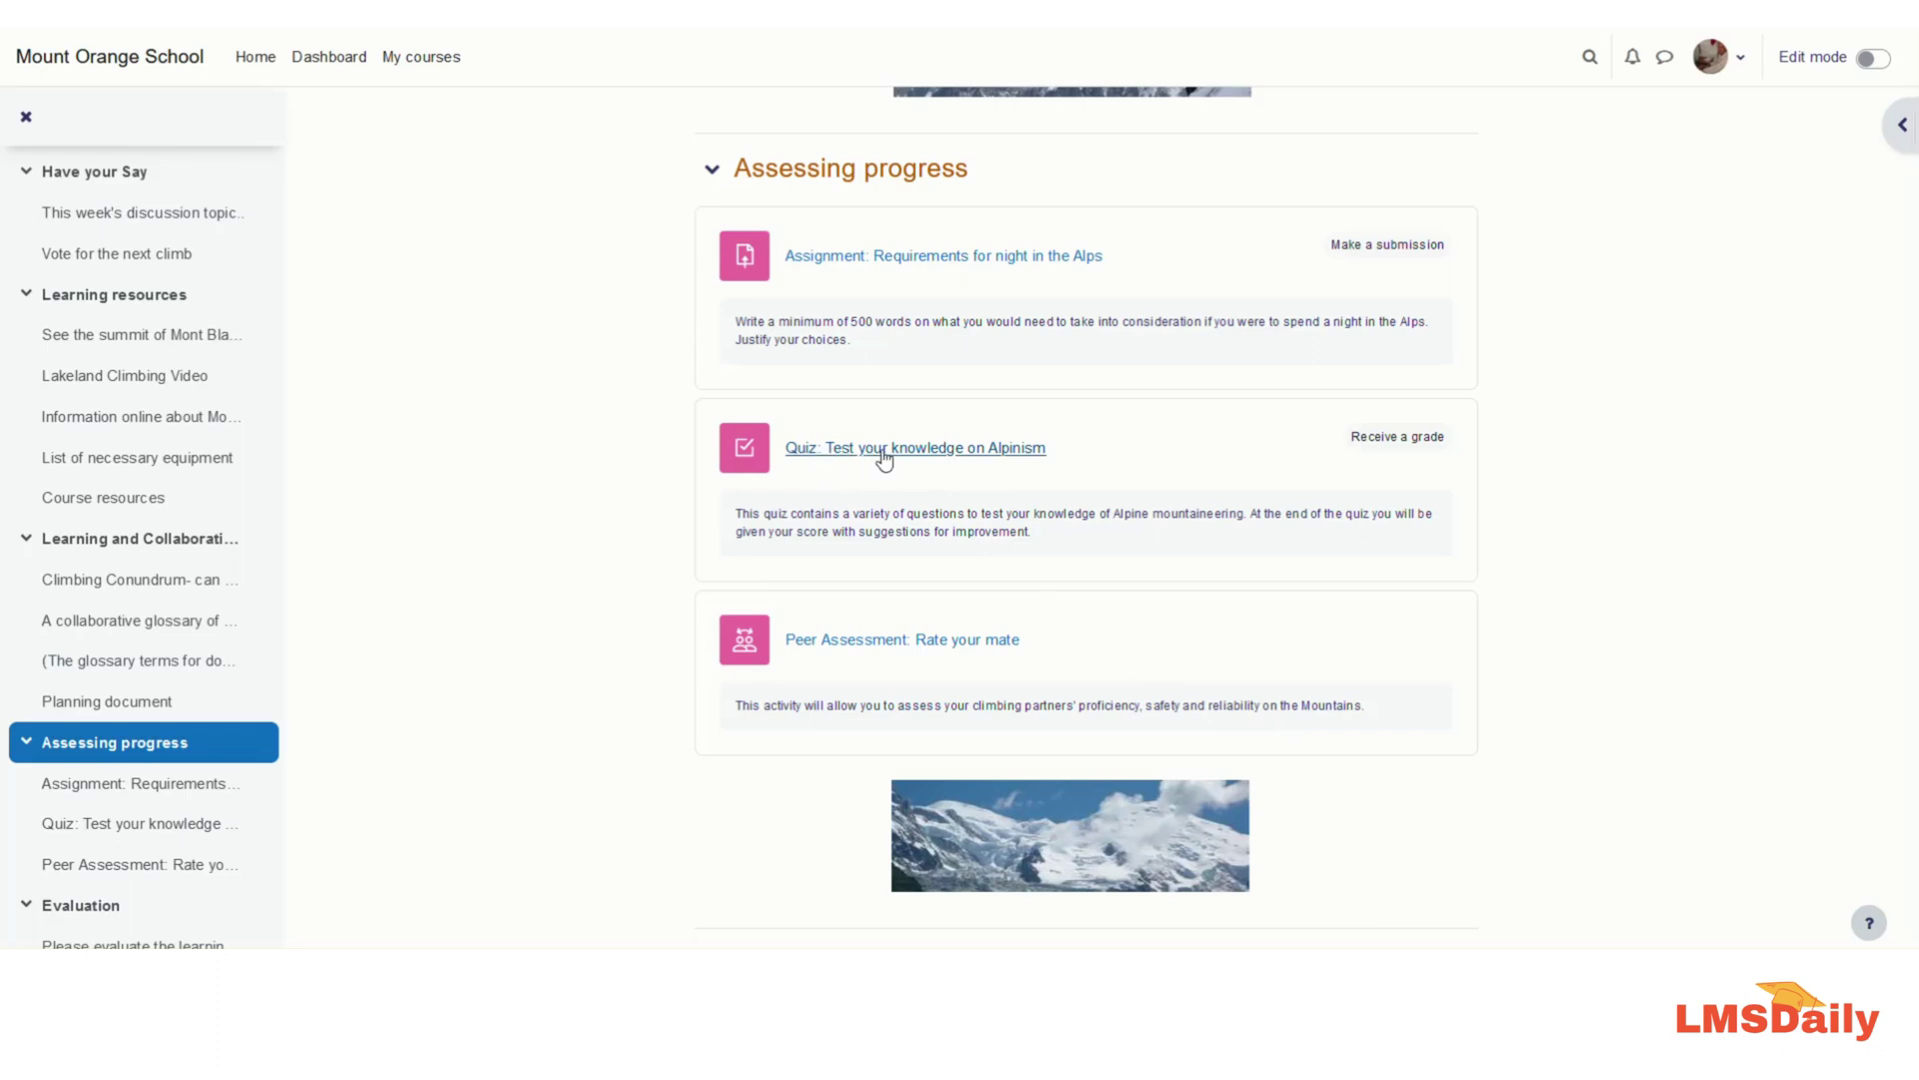
Back up the Alpinism quiz through More > Backup, jumping to the final step with default settings
{"action": "left_click", "coordinate": [884, 450]}
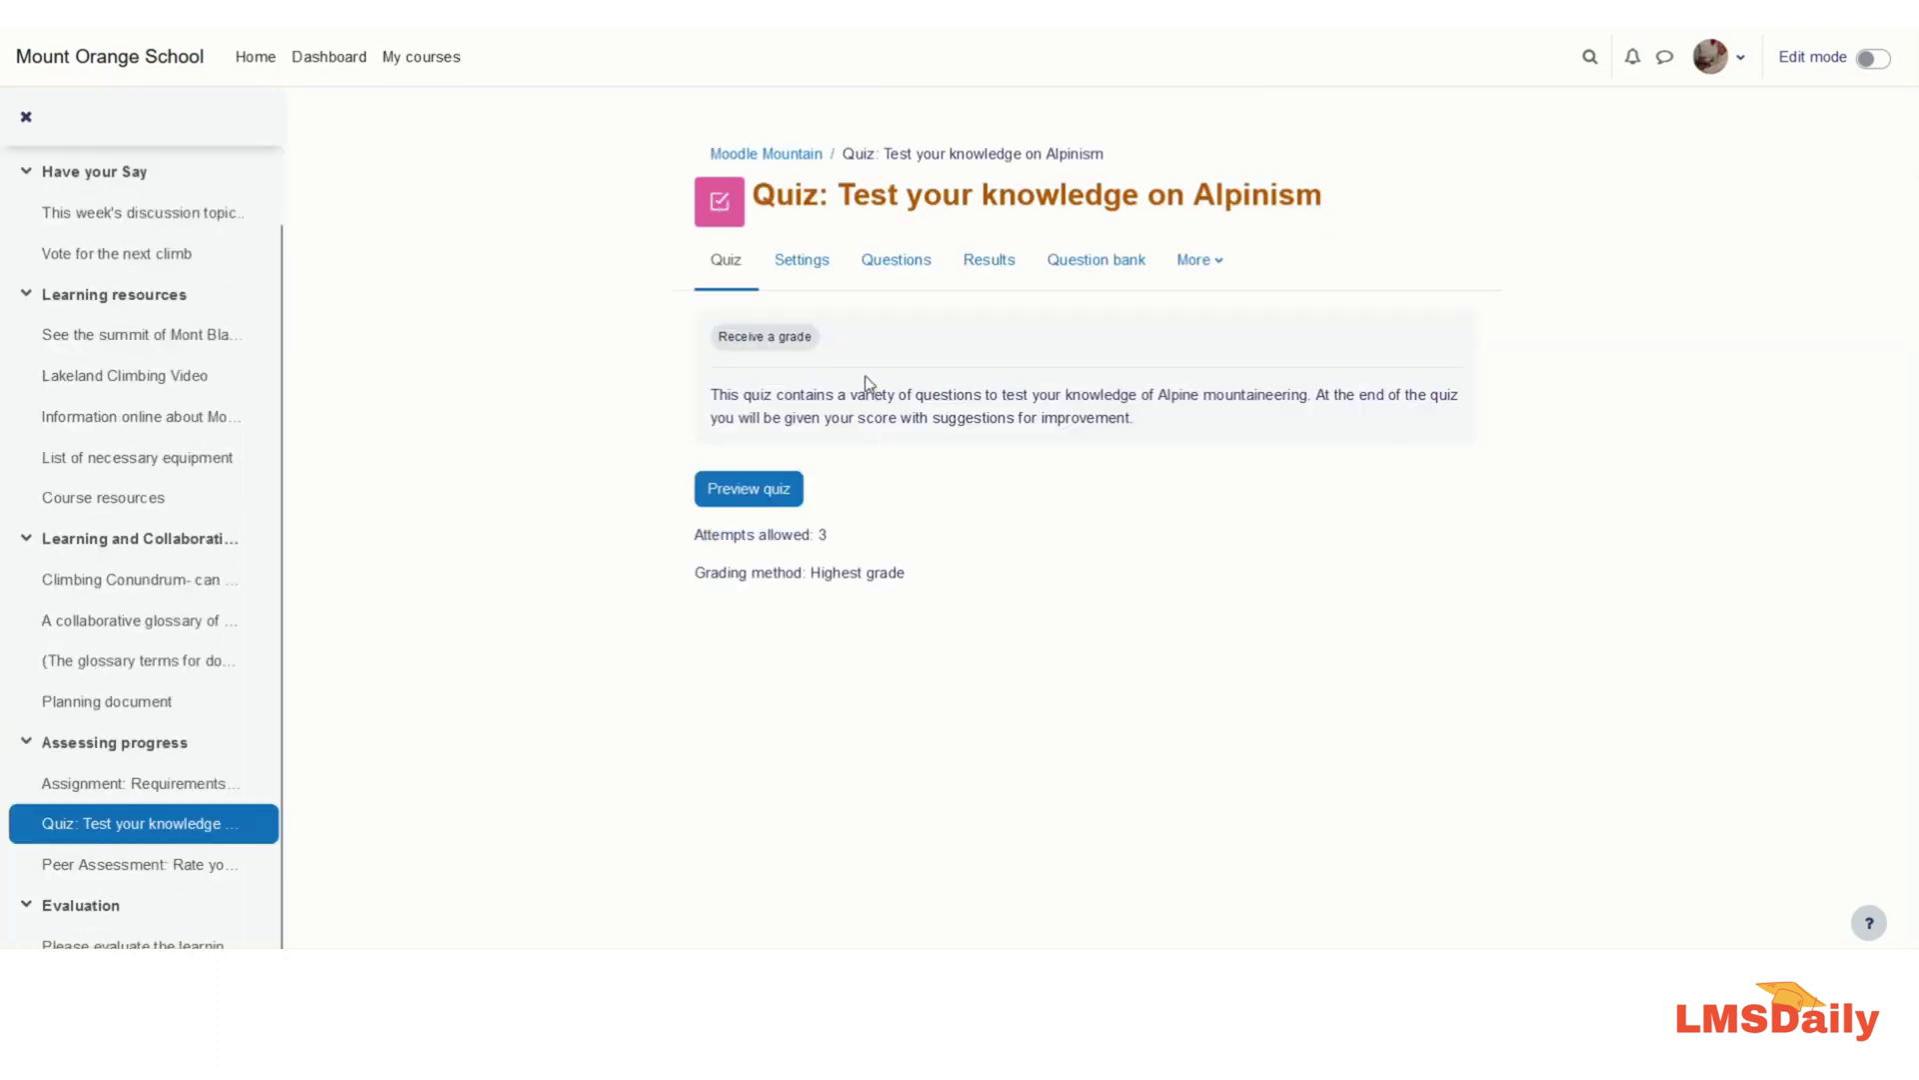
{"action": "left_click", "coordinate": [1222, 270]}
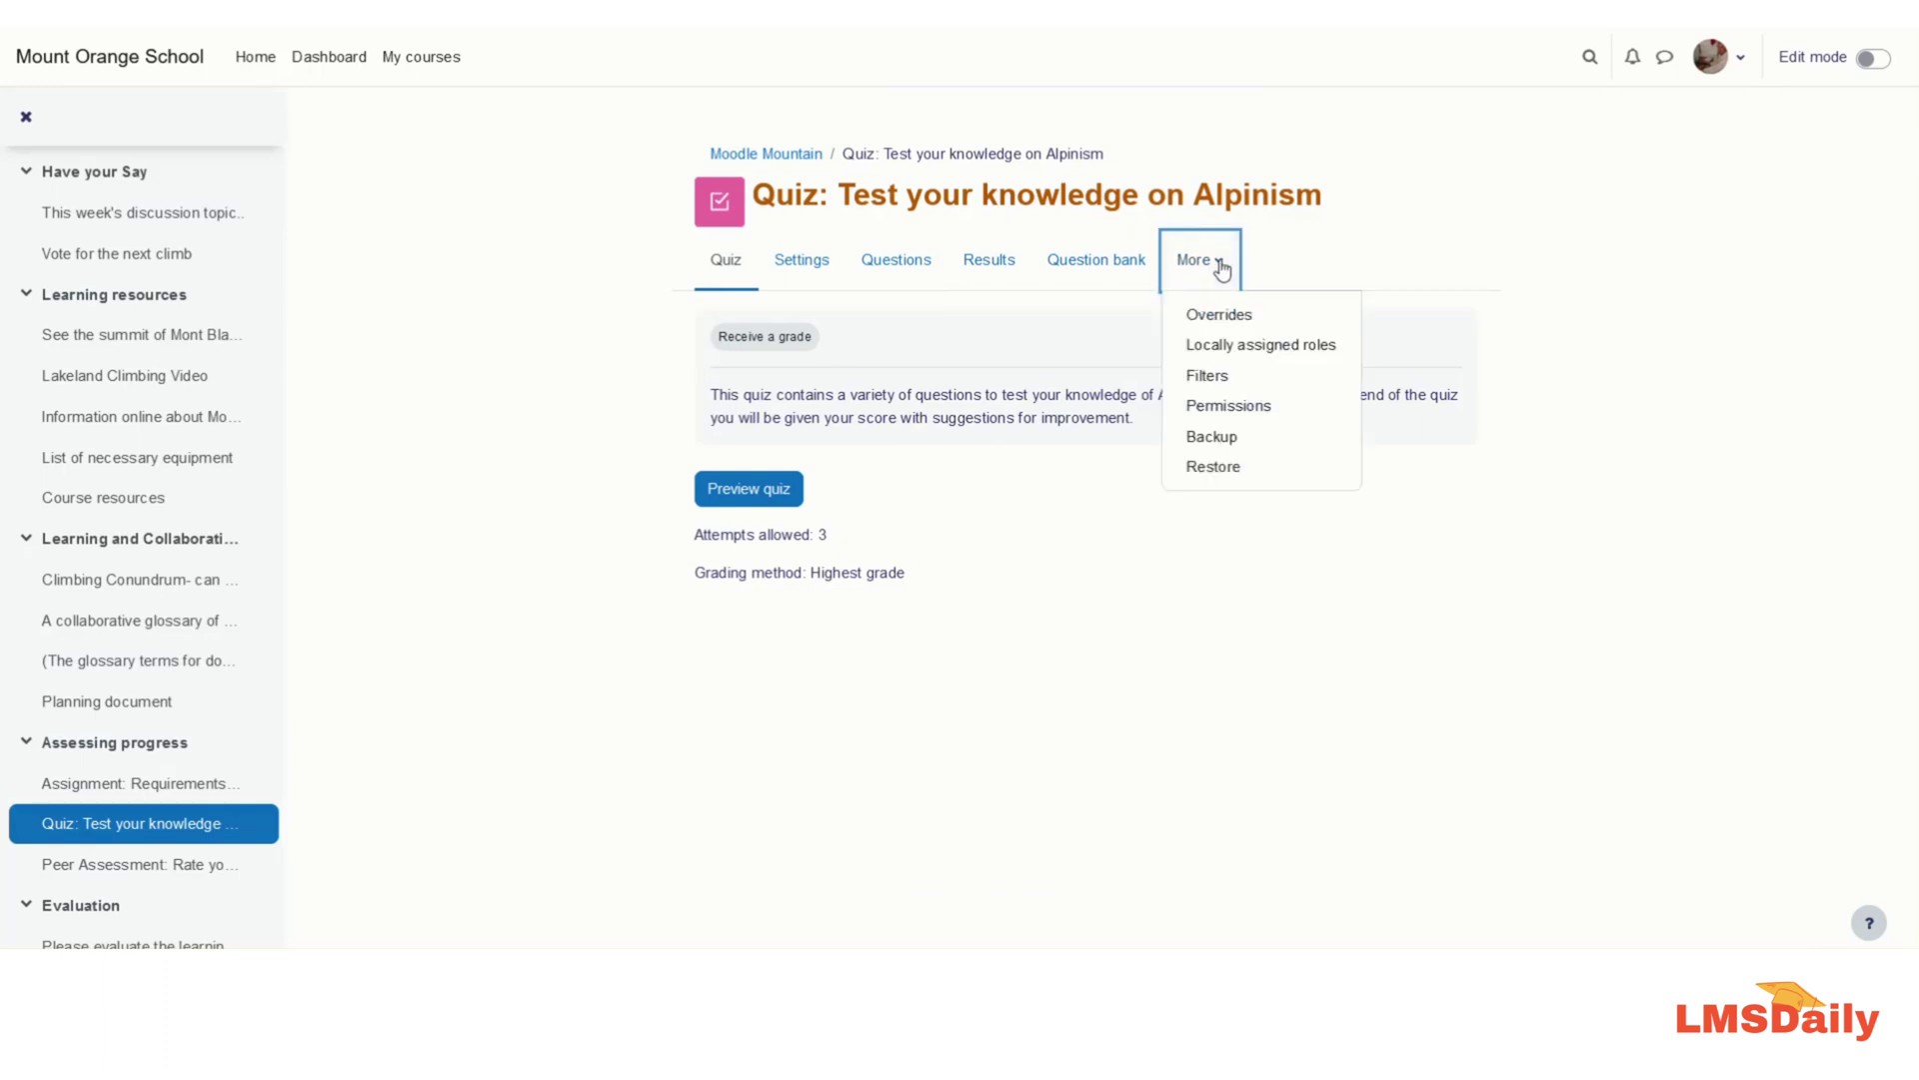
{"action": "left_click", "coordinate": [1217, 439]}
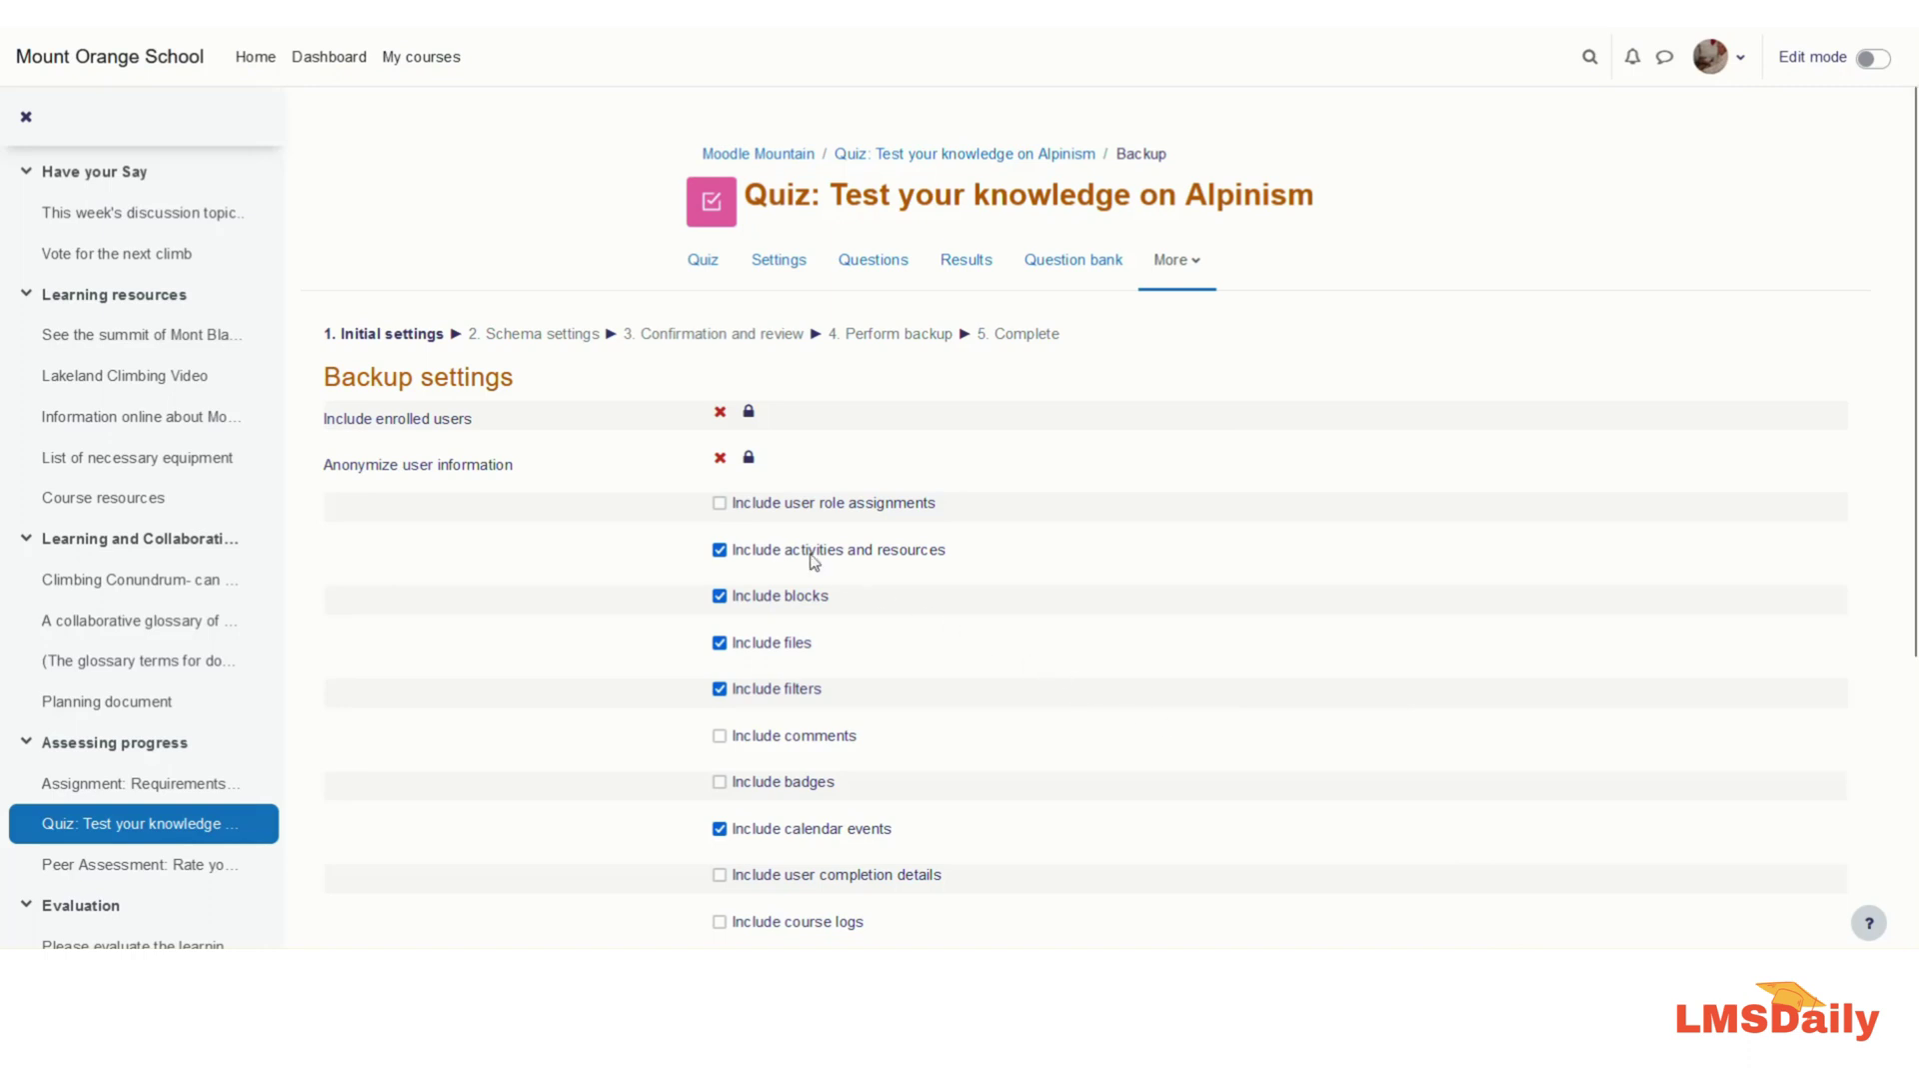
{"action": "scroll", "coordinate": [759, 579], "scroll_direction": "down", "scroll_amount": 1}
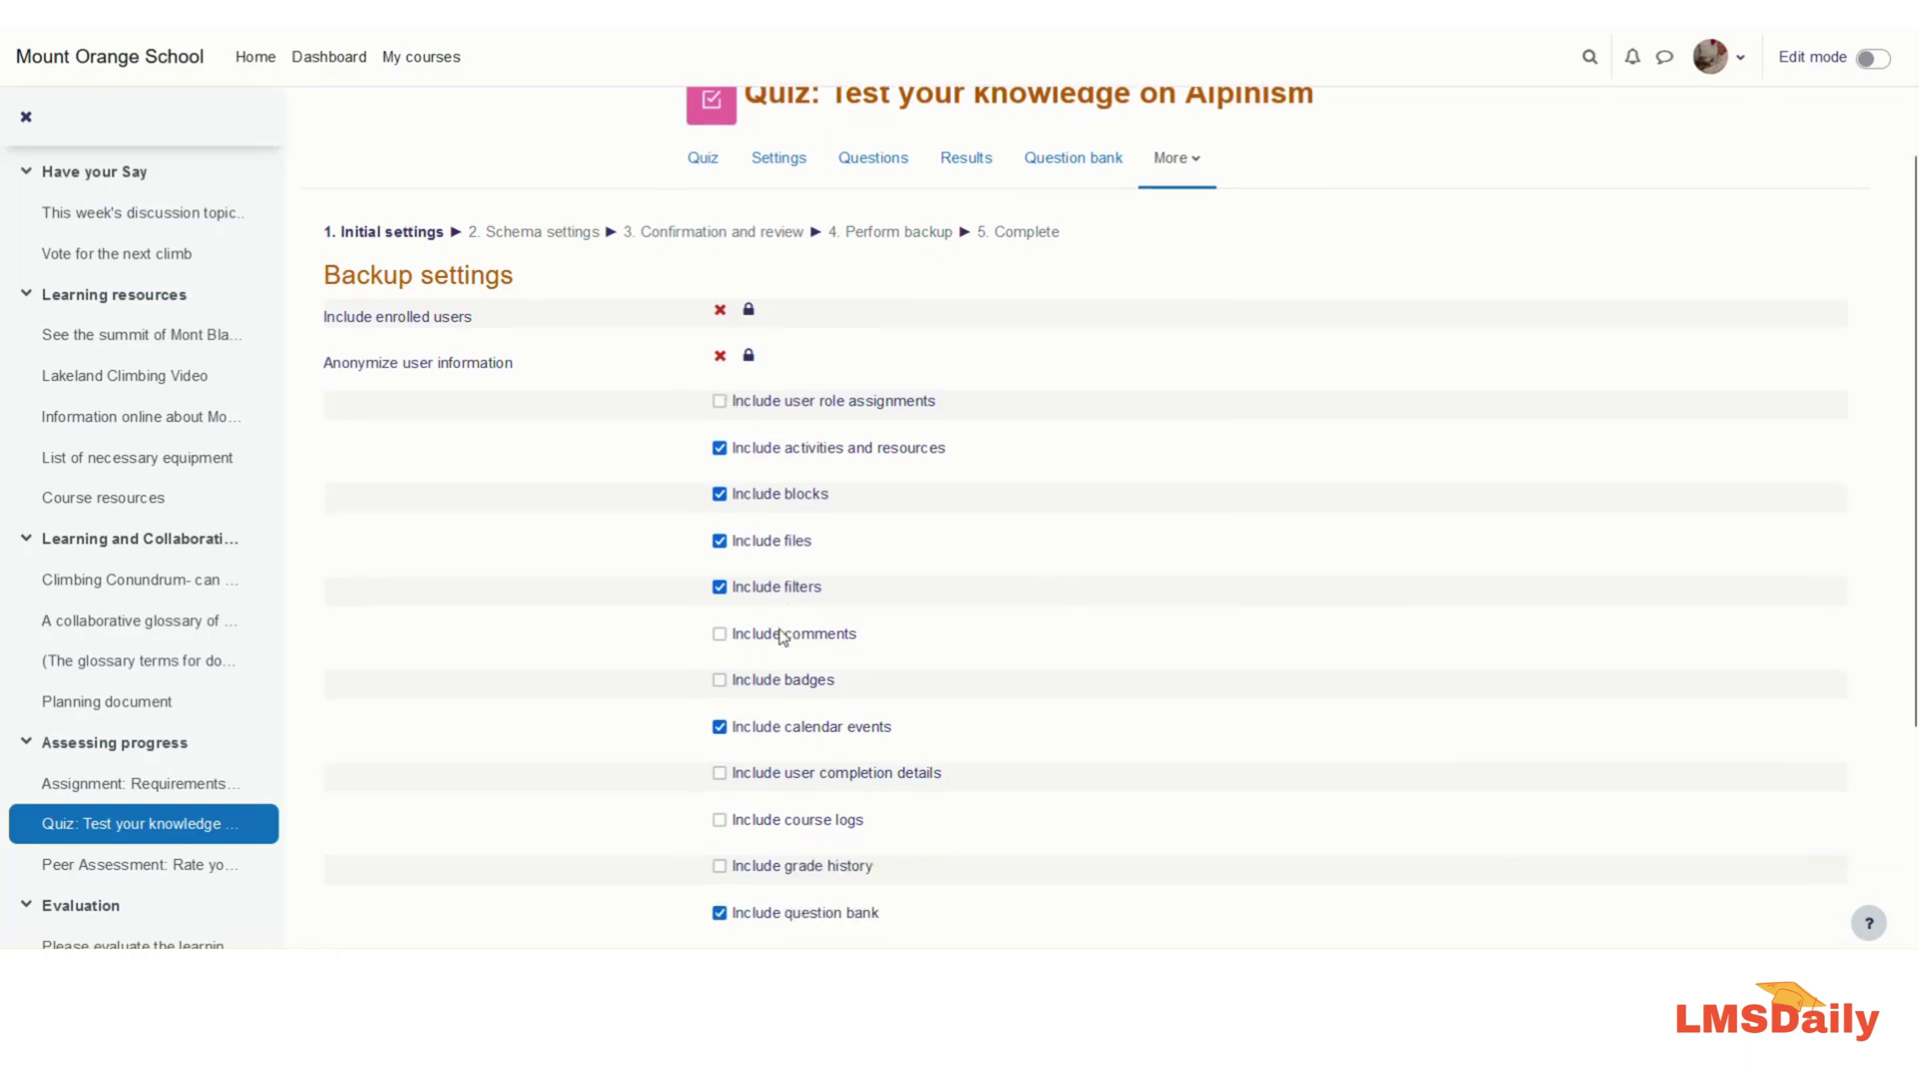
{"action": "scroll", "coordinate": [783, 637], "scroll_direction": "down", "scroll_amount": 1}
{"action": "scroll", "coordinate": [783, 636], "scroll_direction": "down", "scroll_amount": 2}
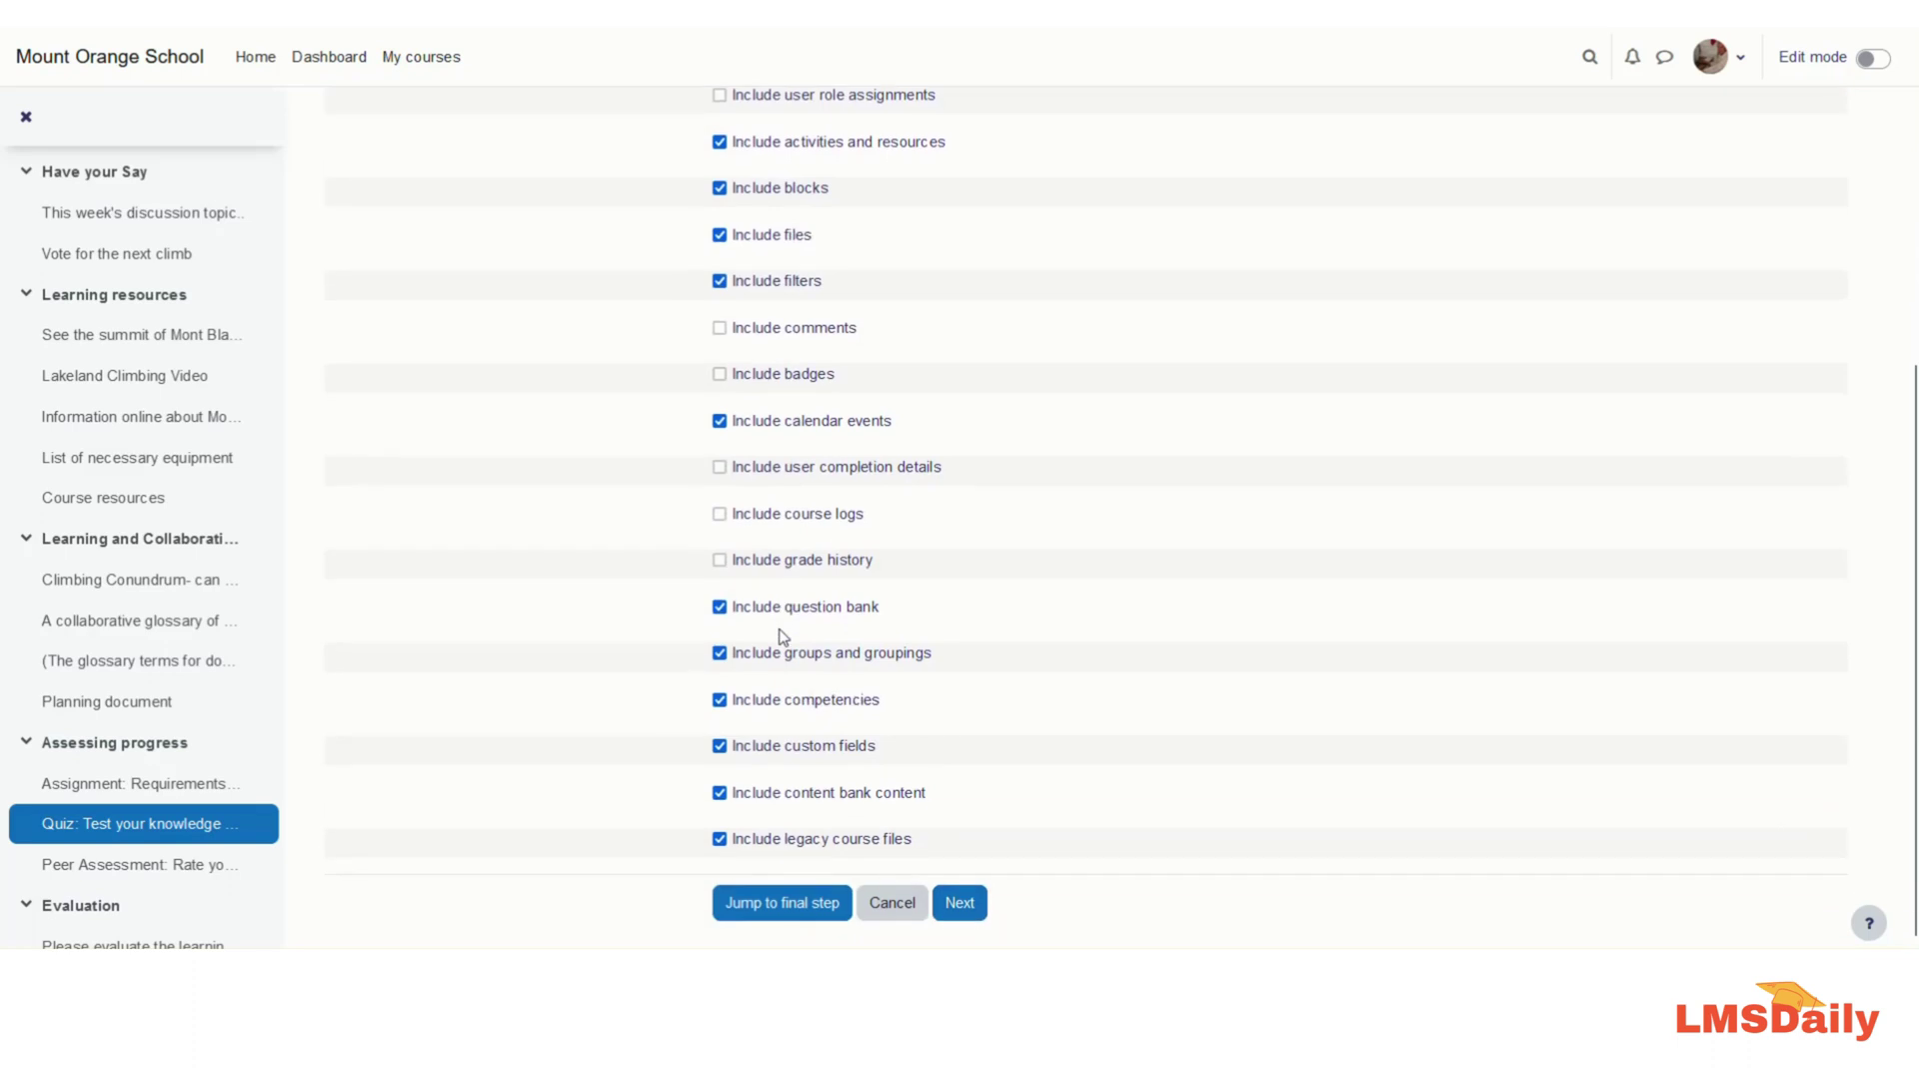
{"action": "scroll", "coordinate": [783, 637], "scroll_direction": "down", "scroll_amount": 1}
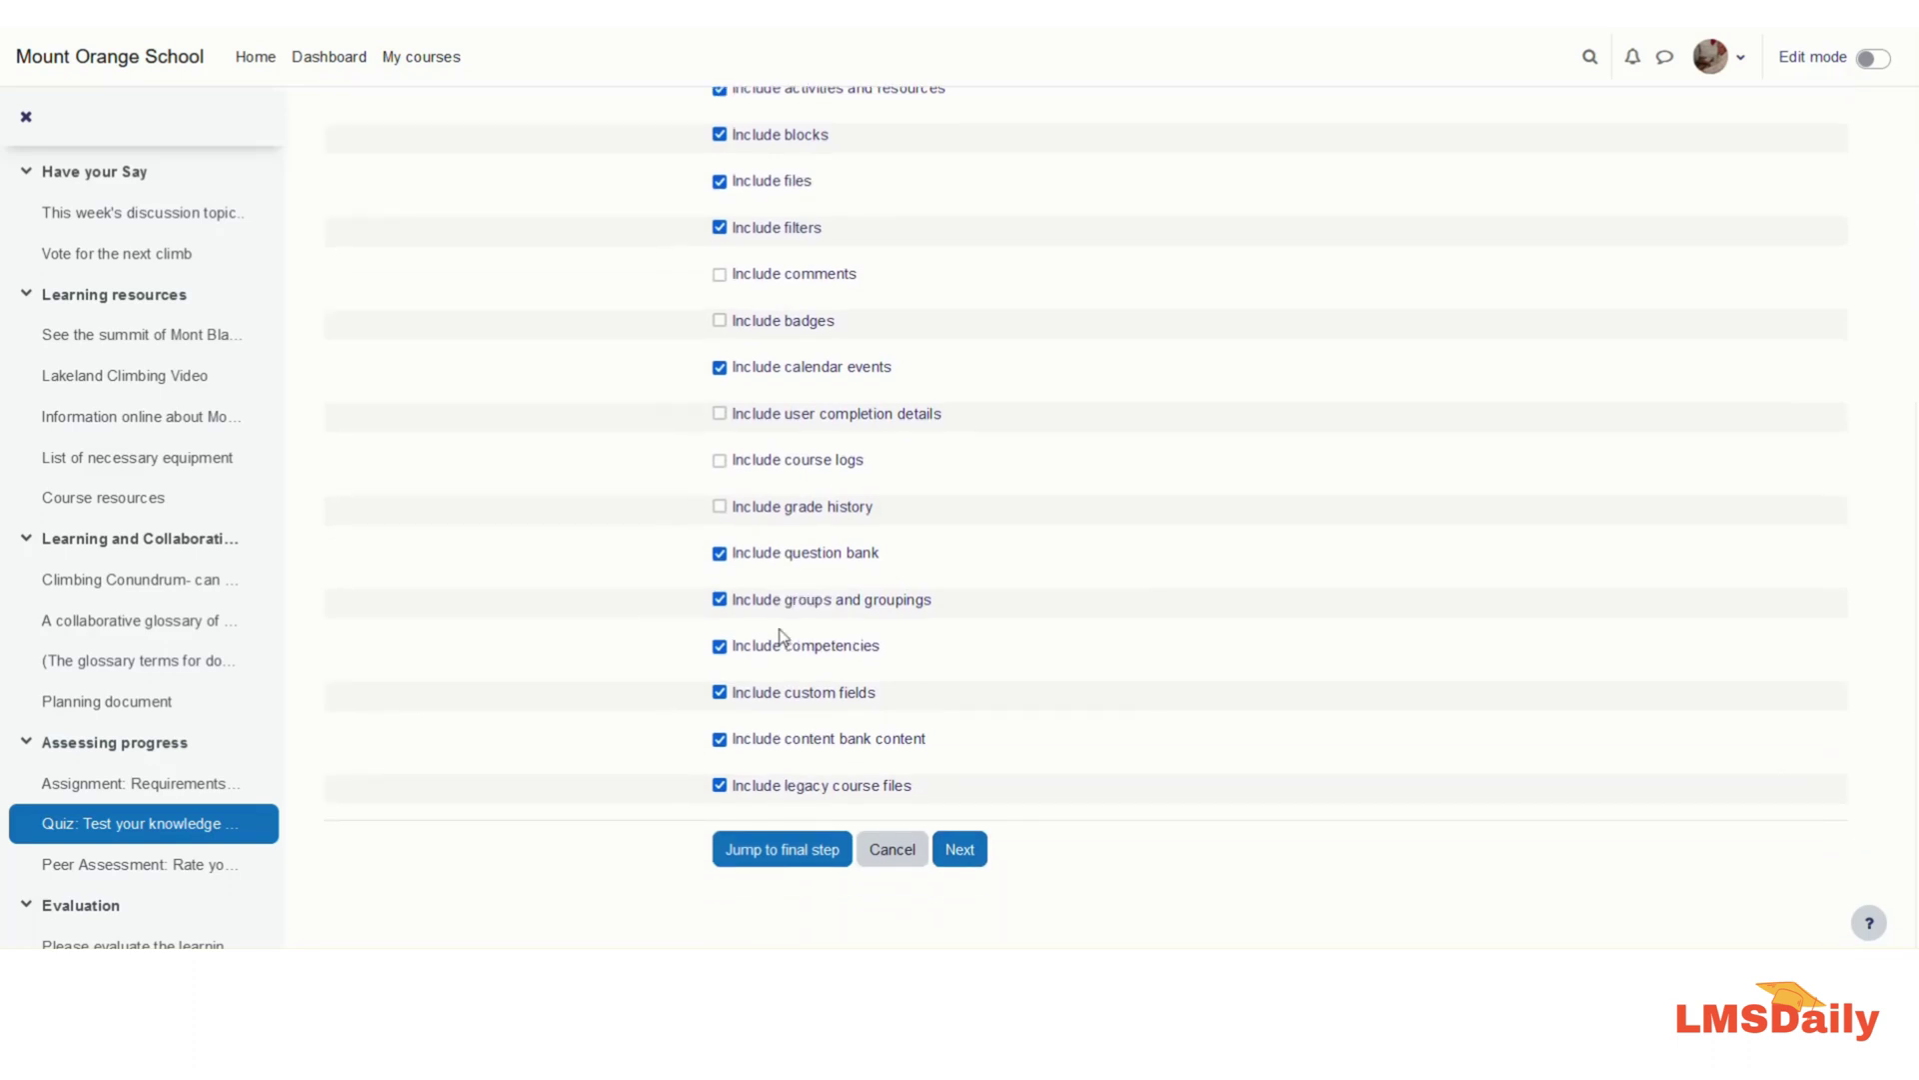
{"action": "left_click", "coordinate": [767, 849]}
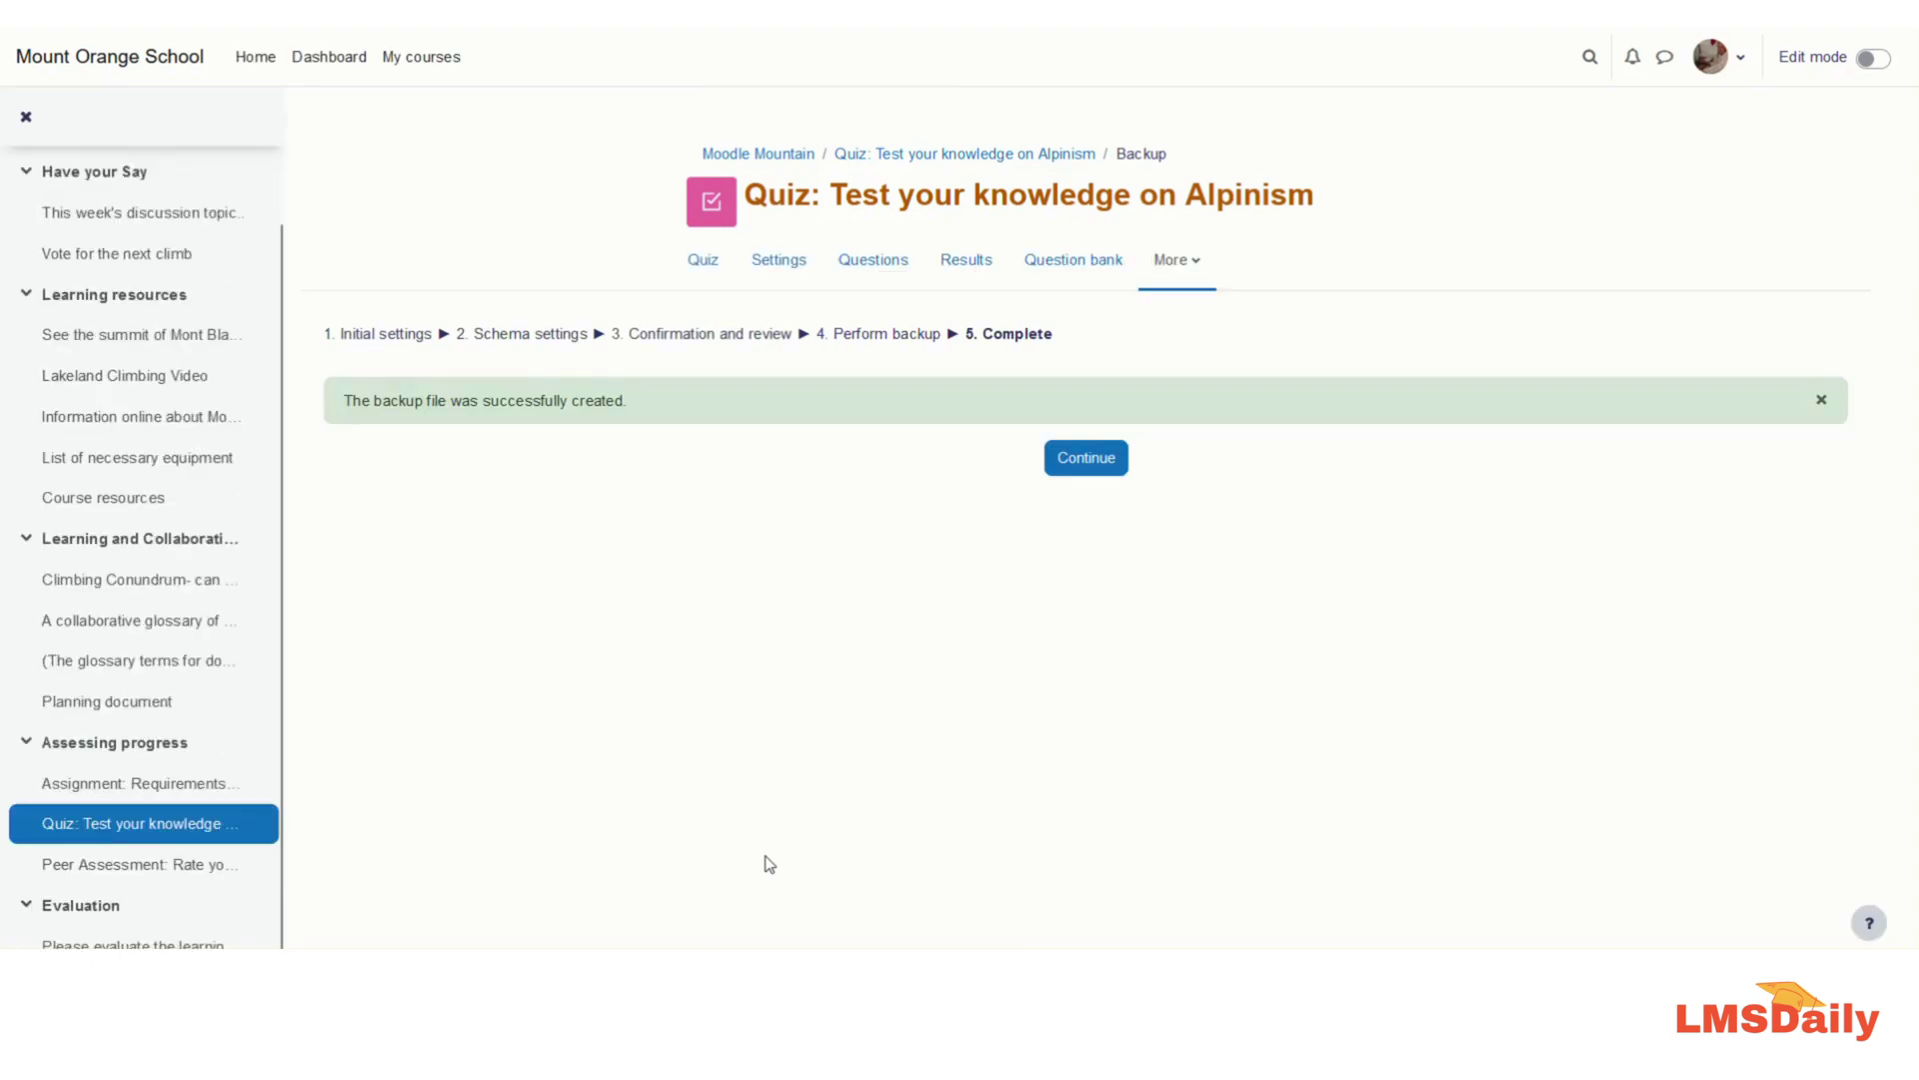
Continue to the restore page and select the new Alpinism backup filename in the user private backup area
{"action": "left_click", "coordinate": [1100, 459]}
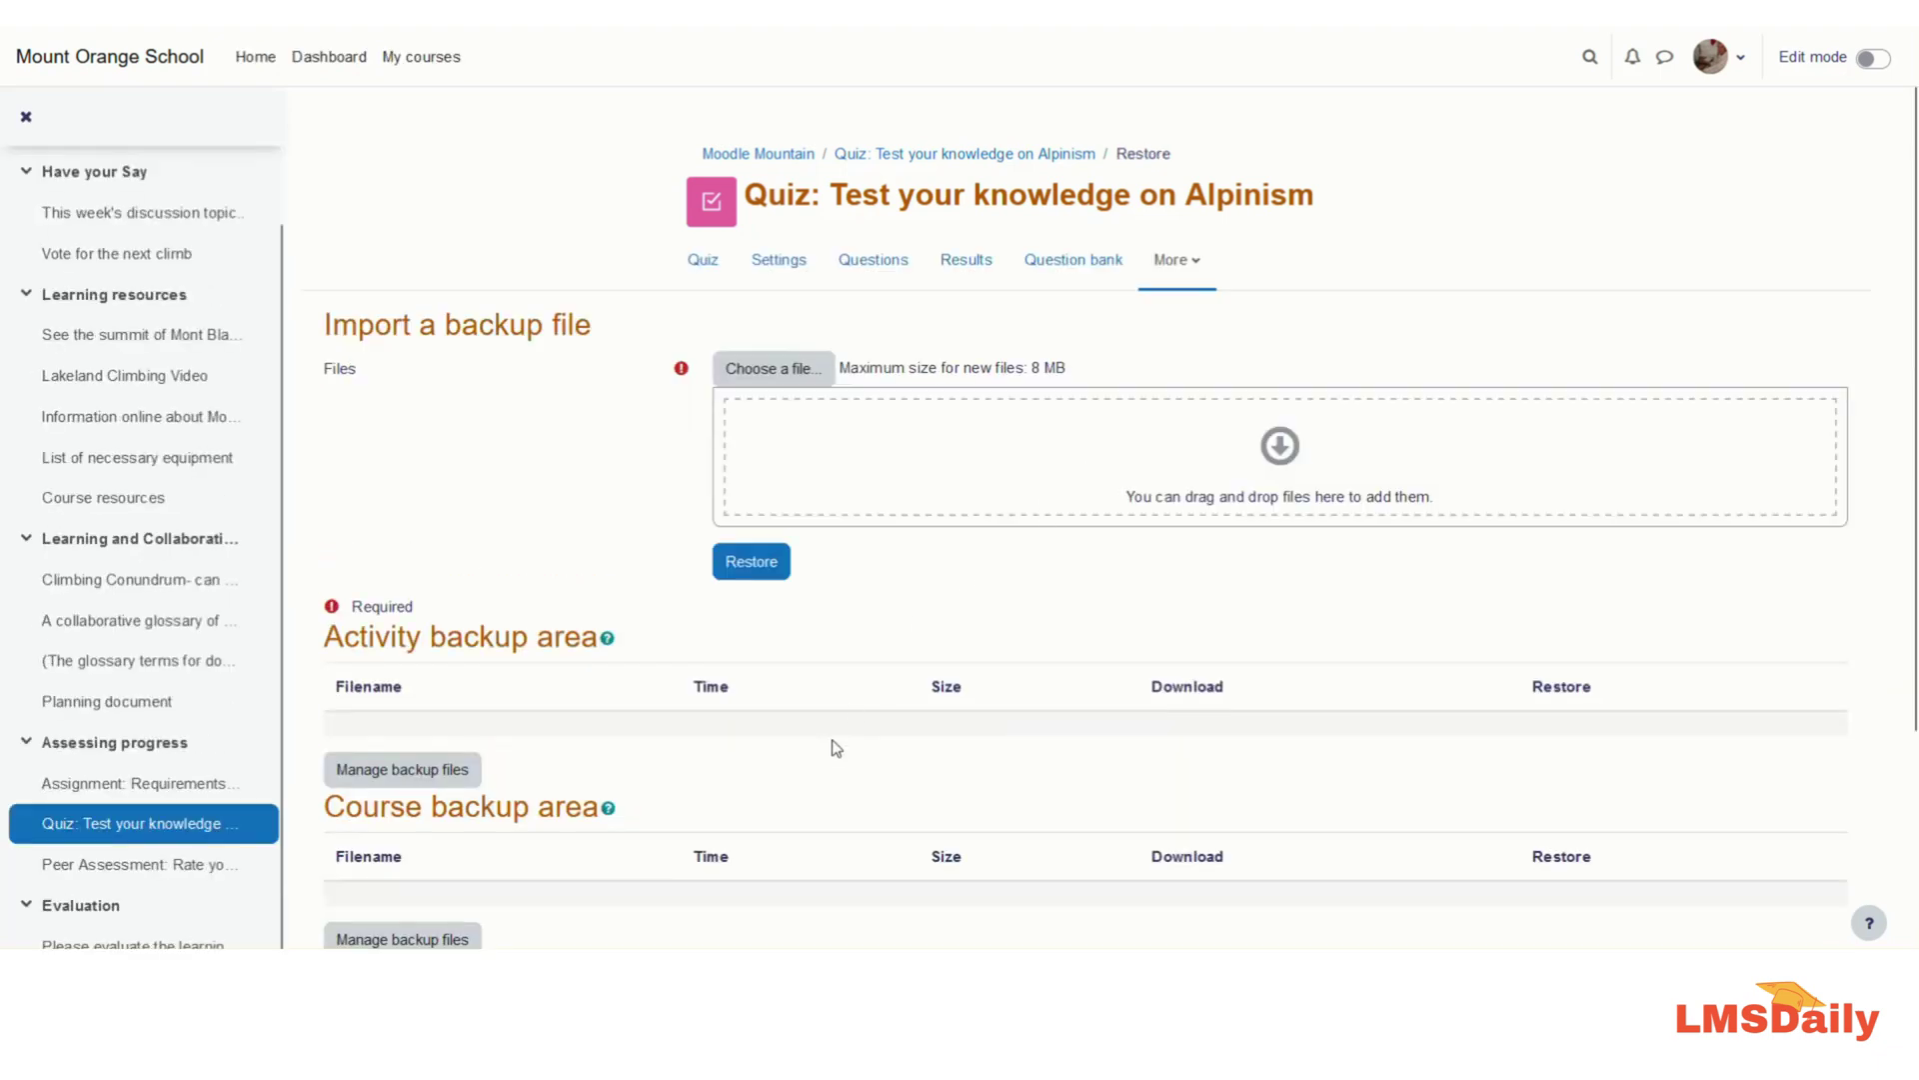
{"action": "scroll", "coordinate": [777, 736], "scroll_direction": "down", "scroll_amount": 2}
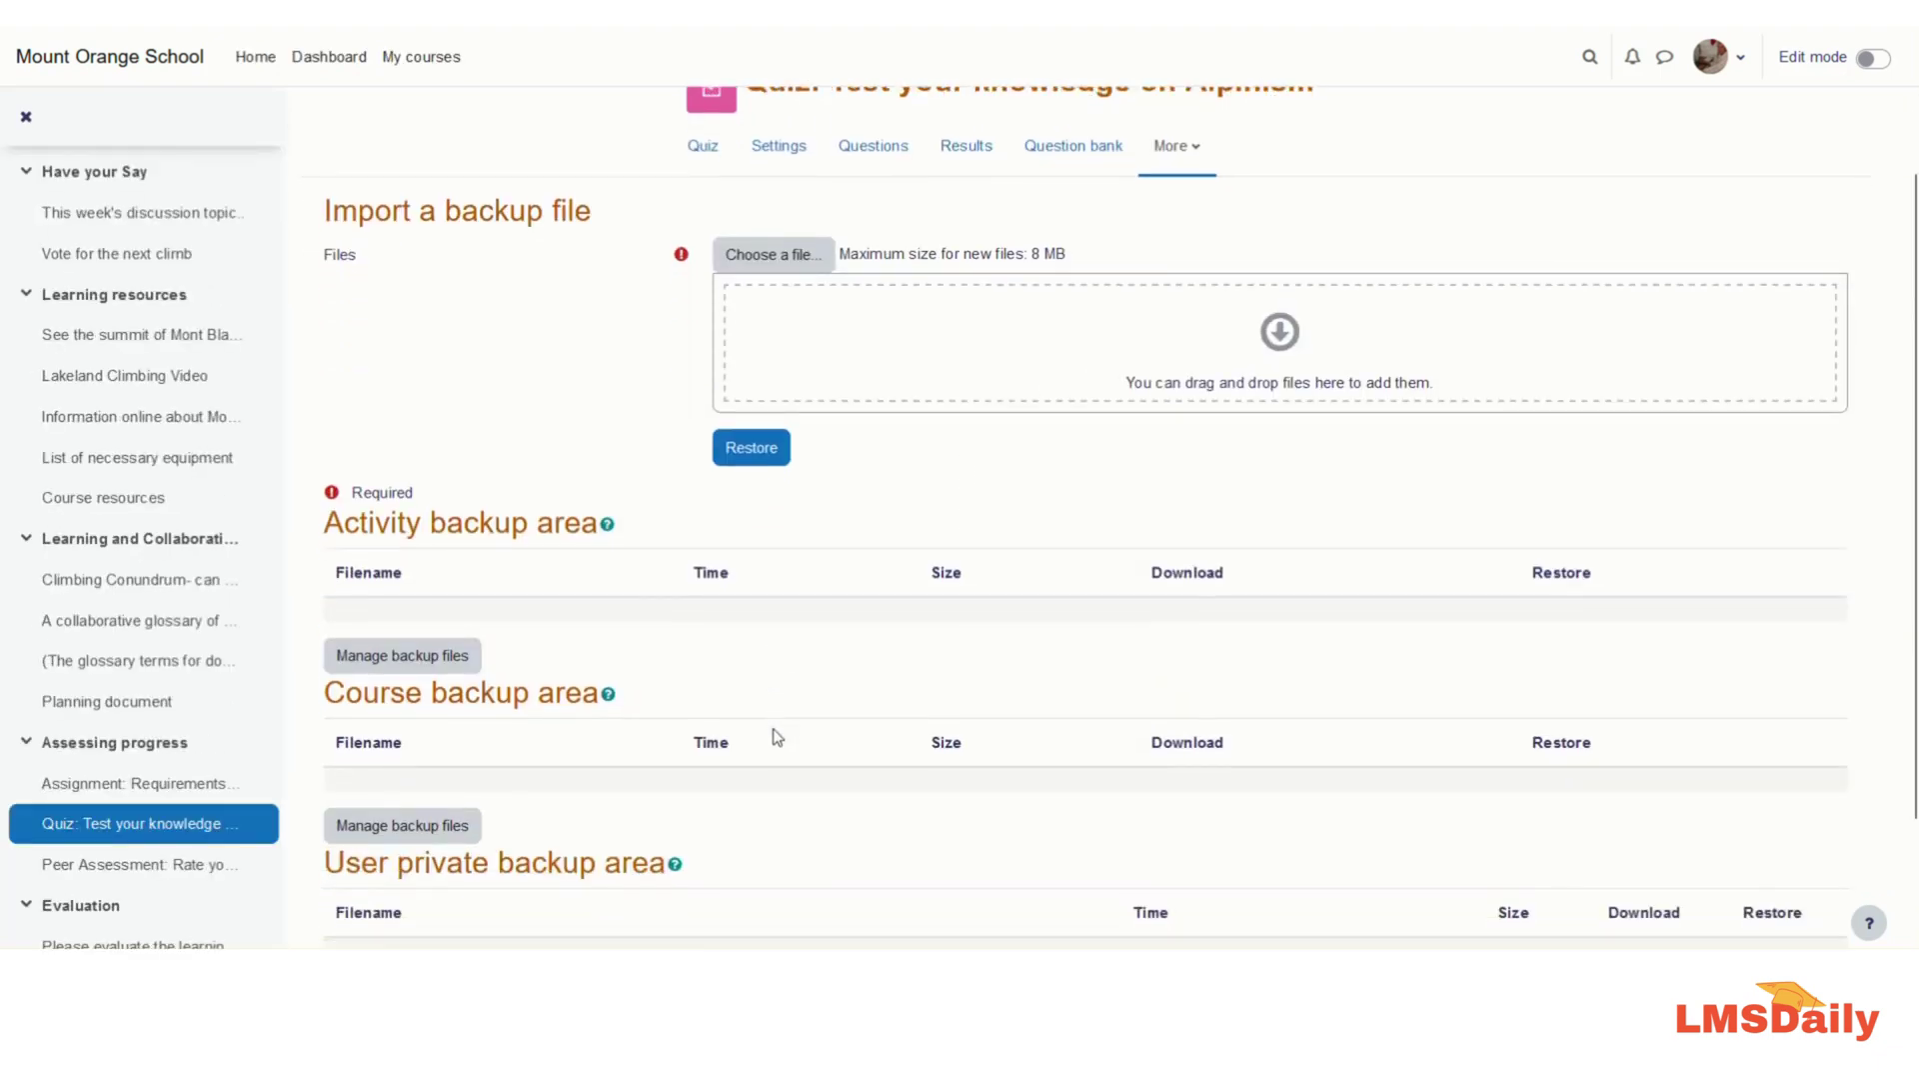
{"action": "scroll", "coordinate": [778, 736], "scroll_direction": "down", "scroll_amount": 1}
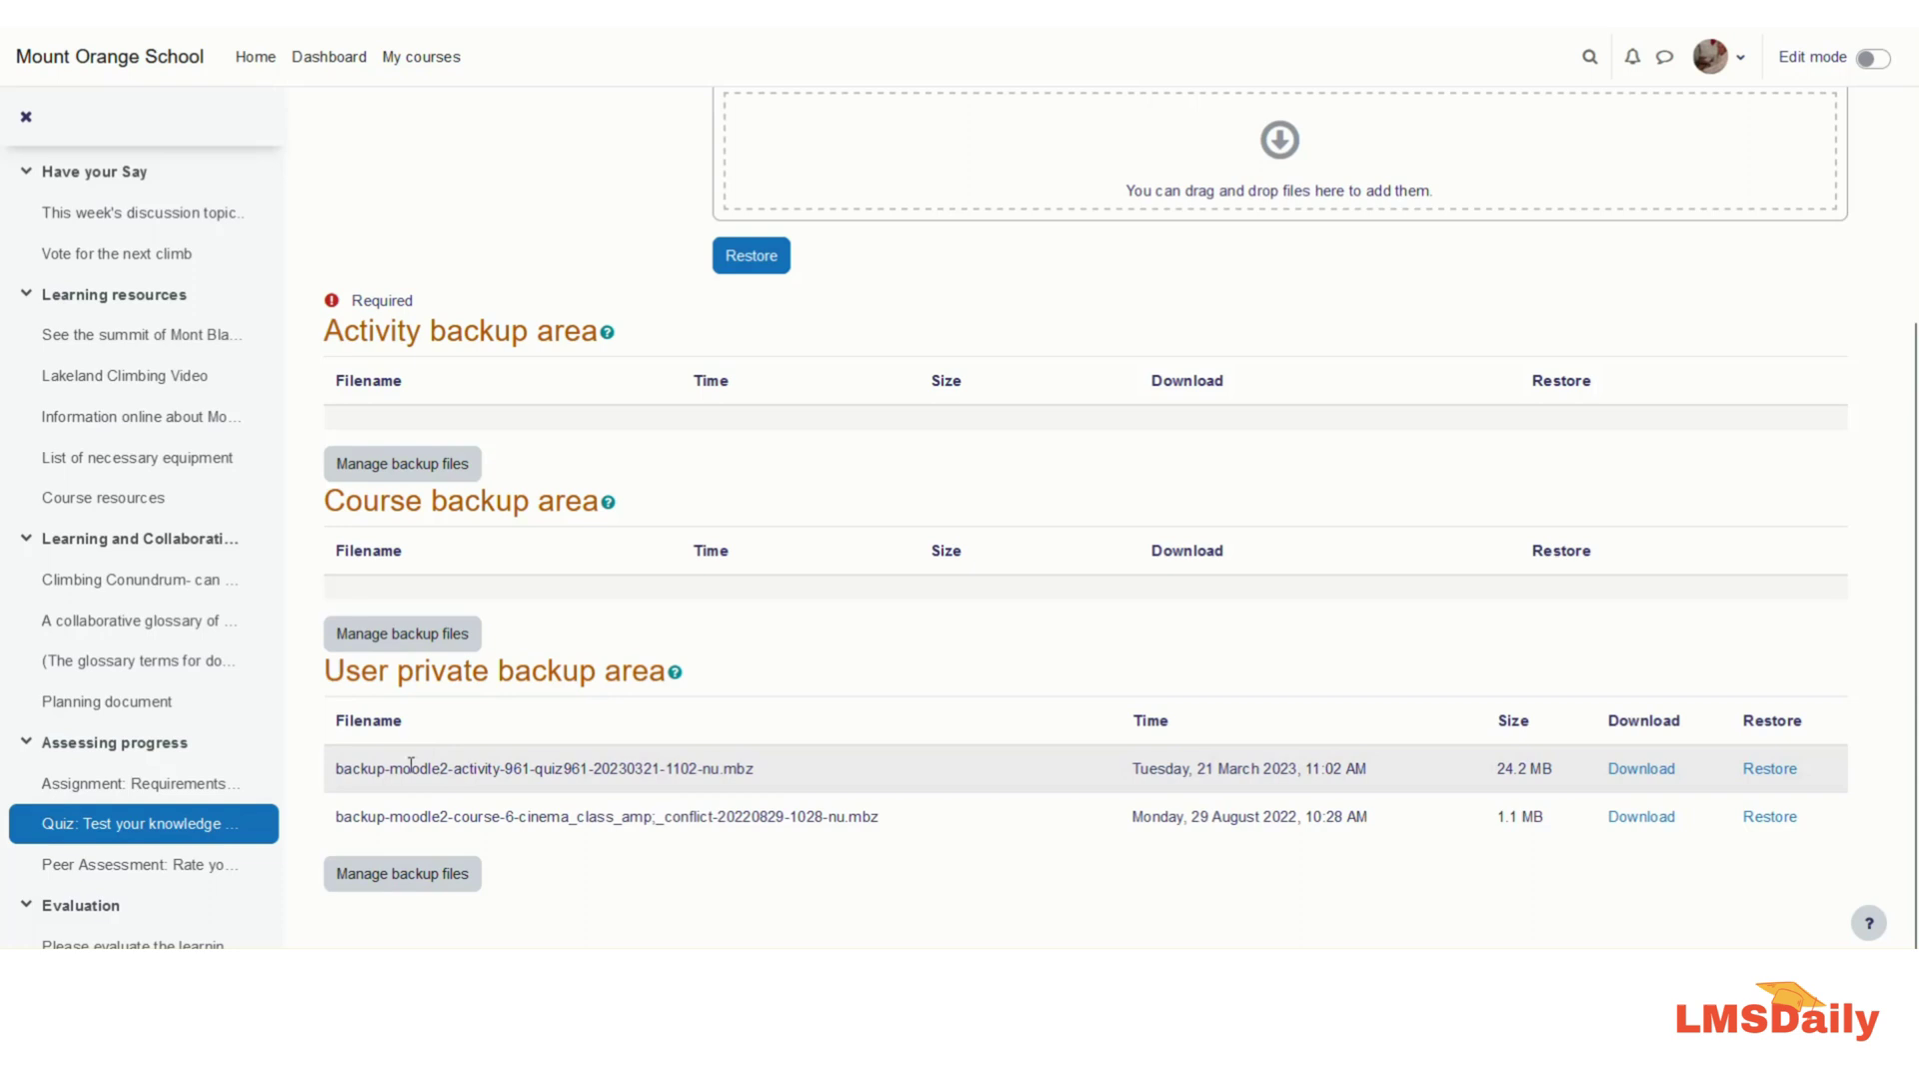
{"action": "left_click_drag", "start_coordinate": [339, 771], "coordinate": [740, 772]}
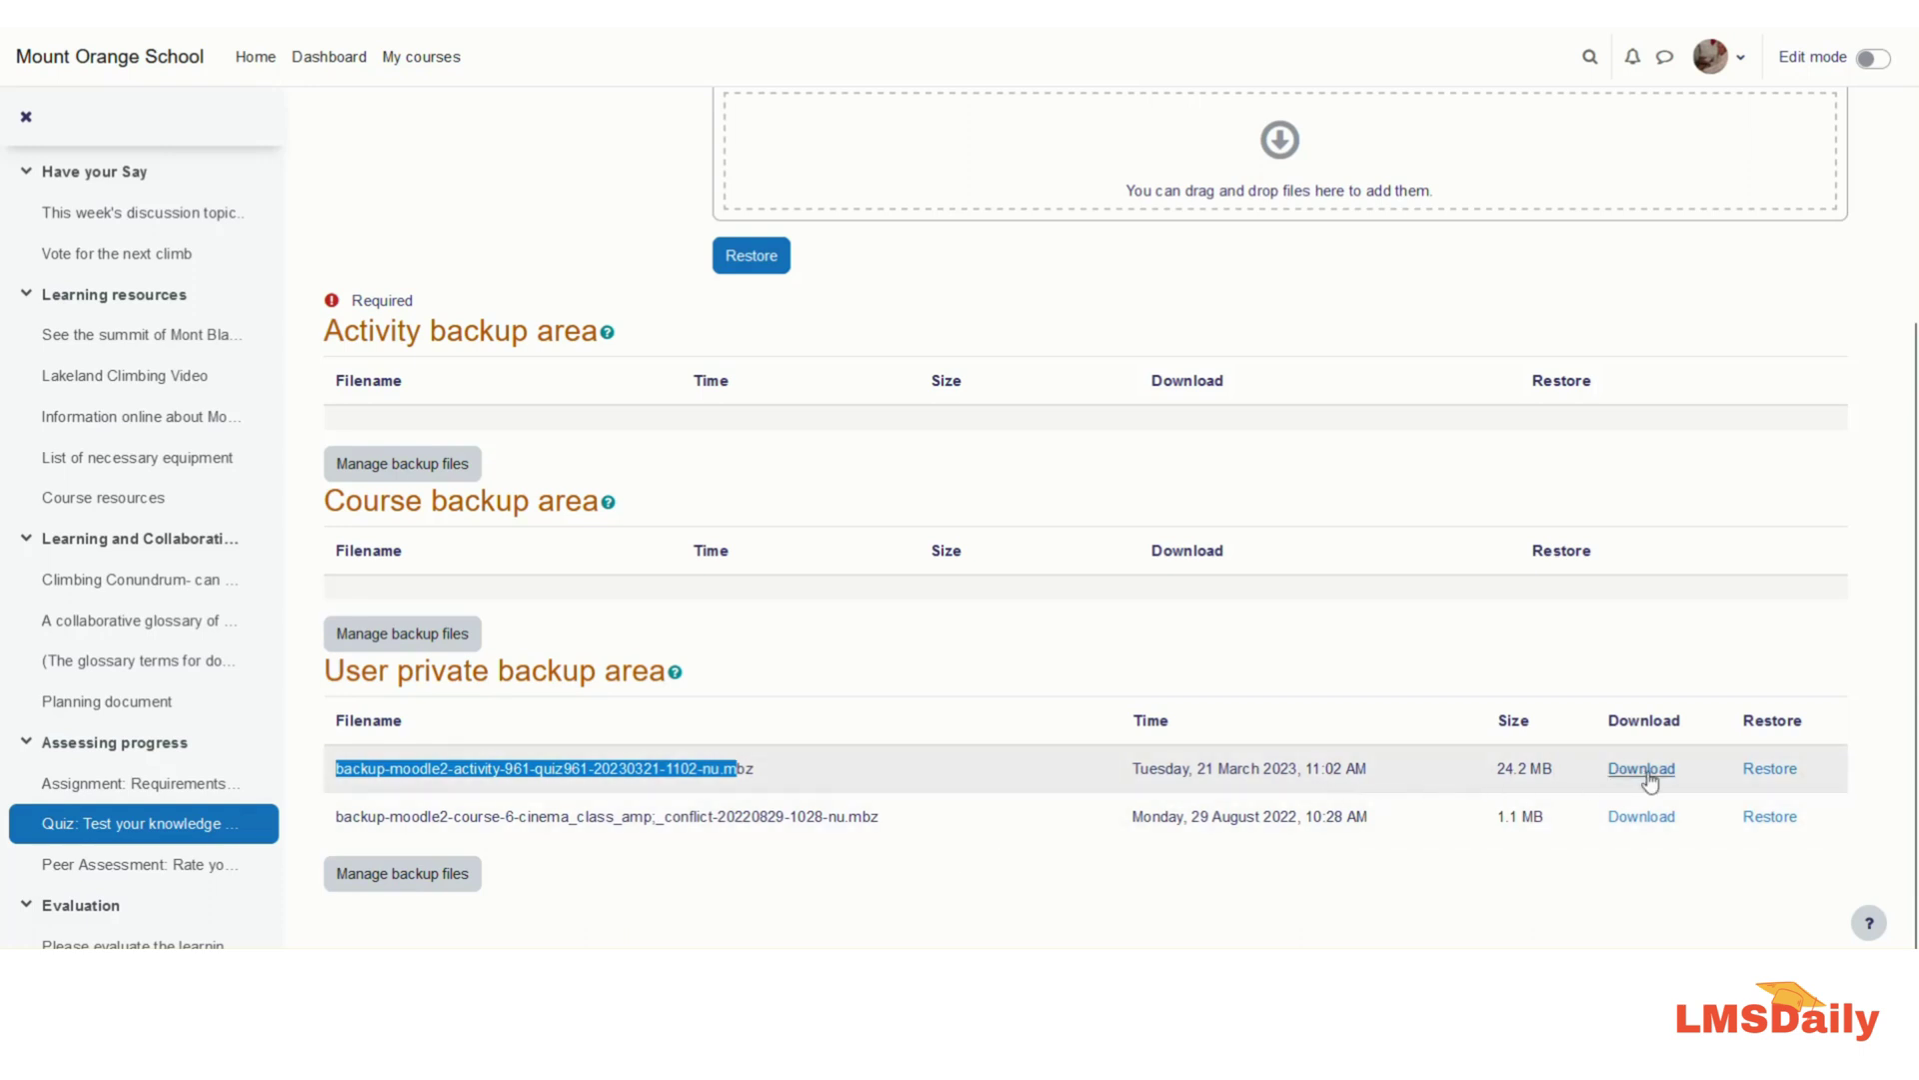
Deselect the highlighted backup file name
{"action": "left_click", "coordinate": [760, 782]}
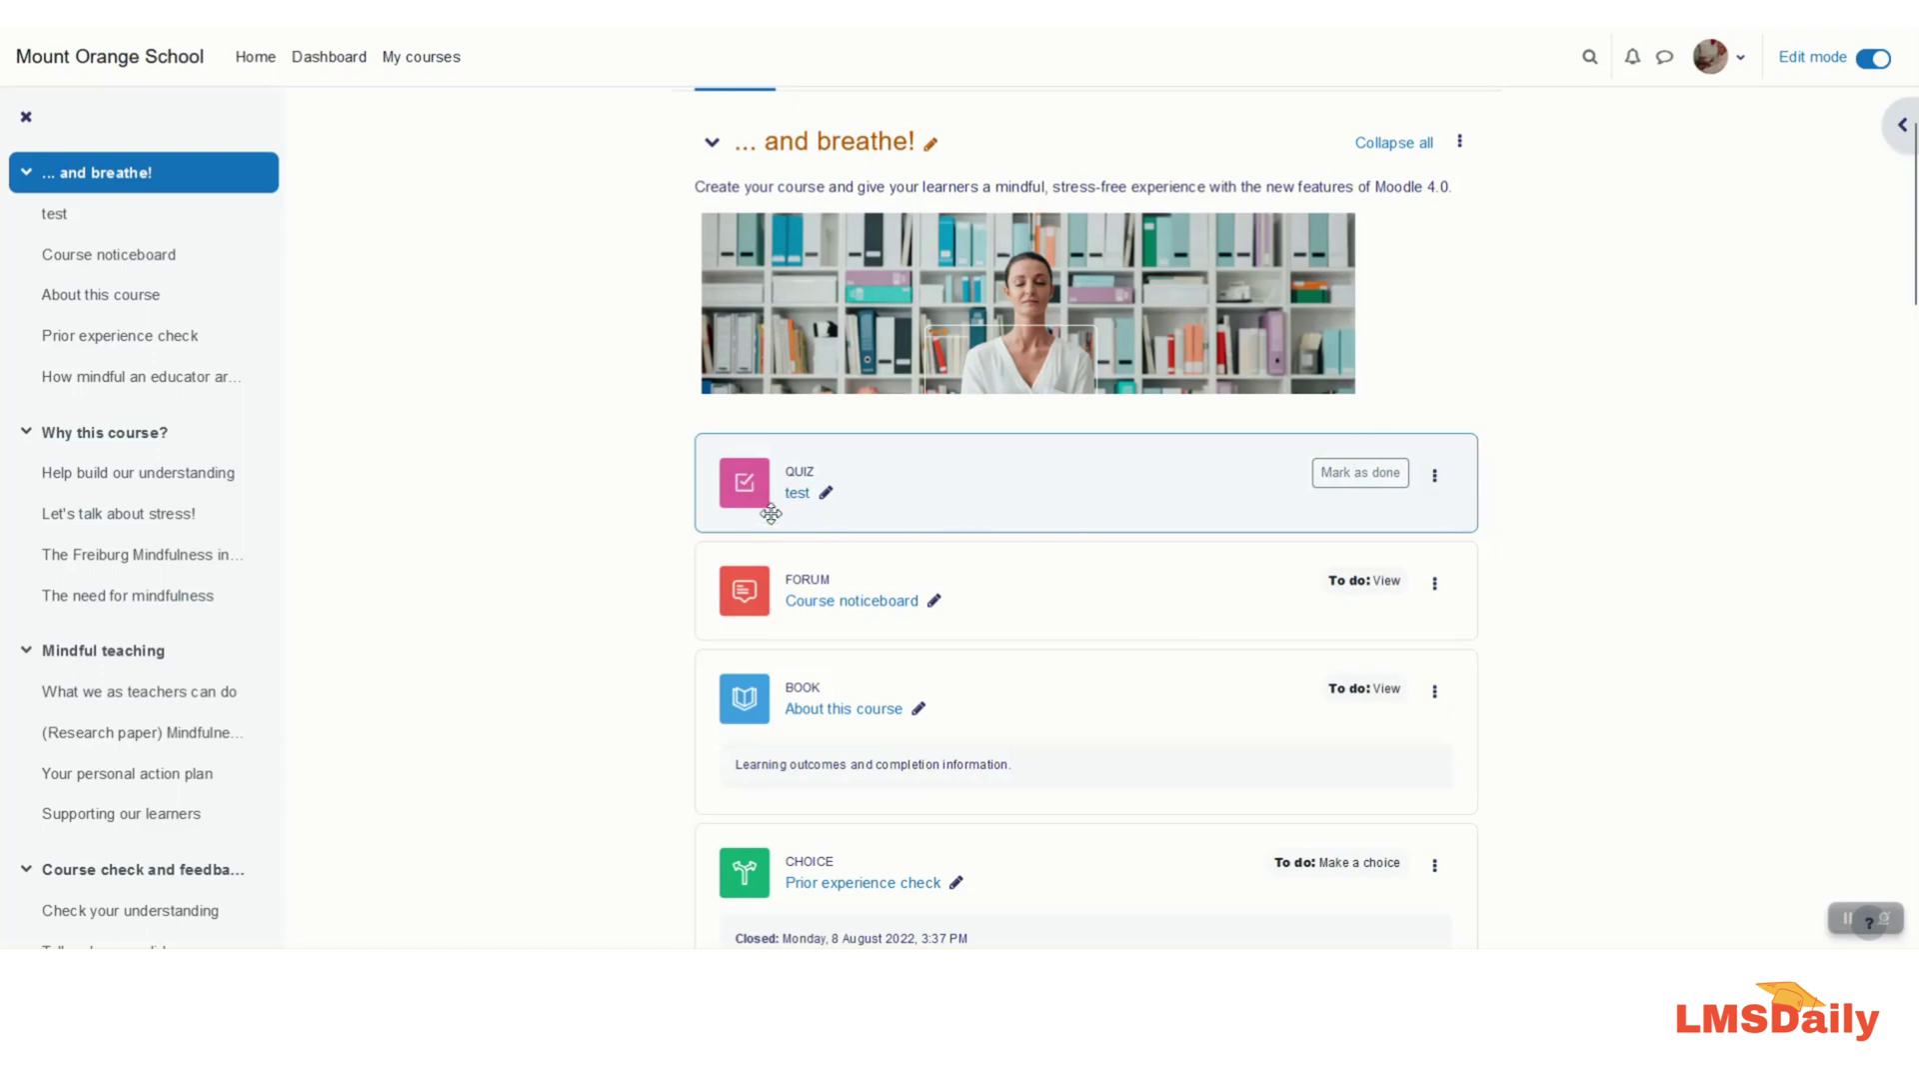
Open the test quiz in the MCC course and go to its More > Restore page
{"action": "left_click", "coordinate": [752, 494]}
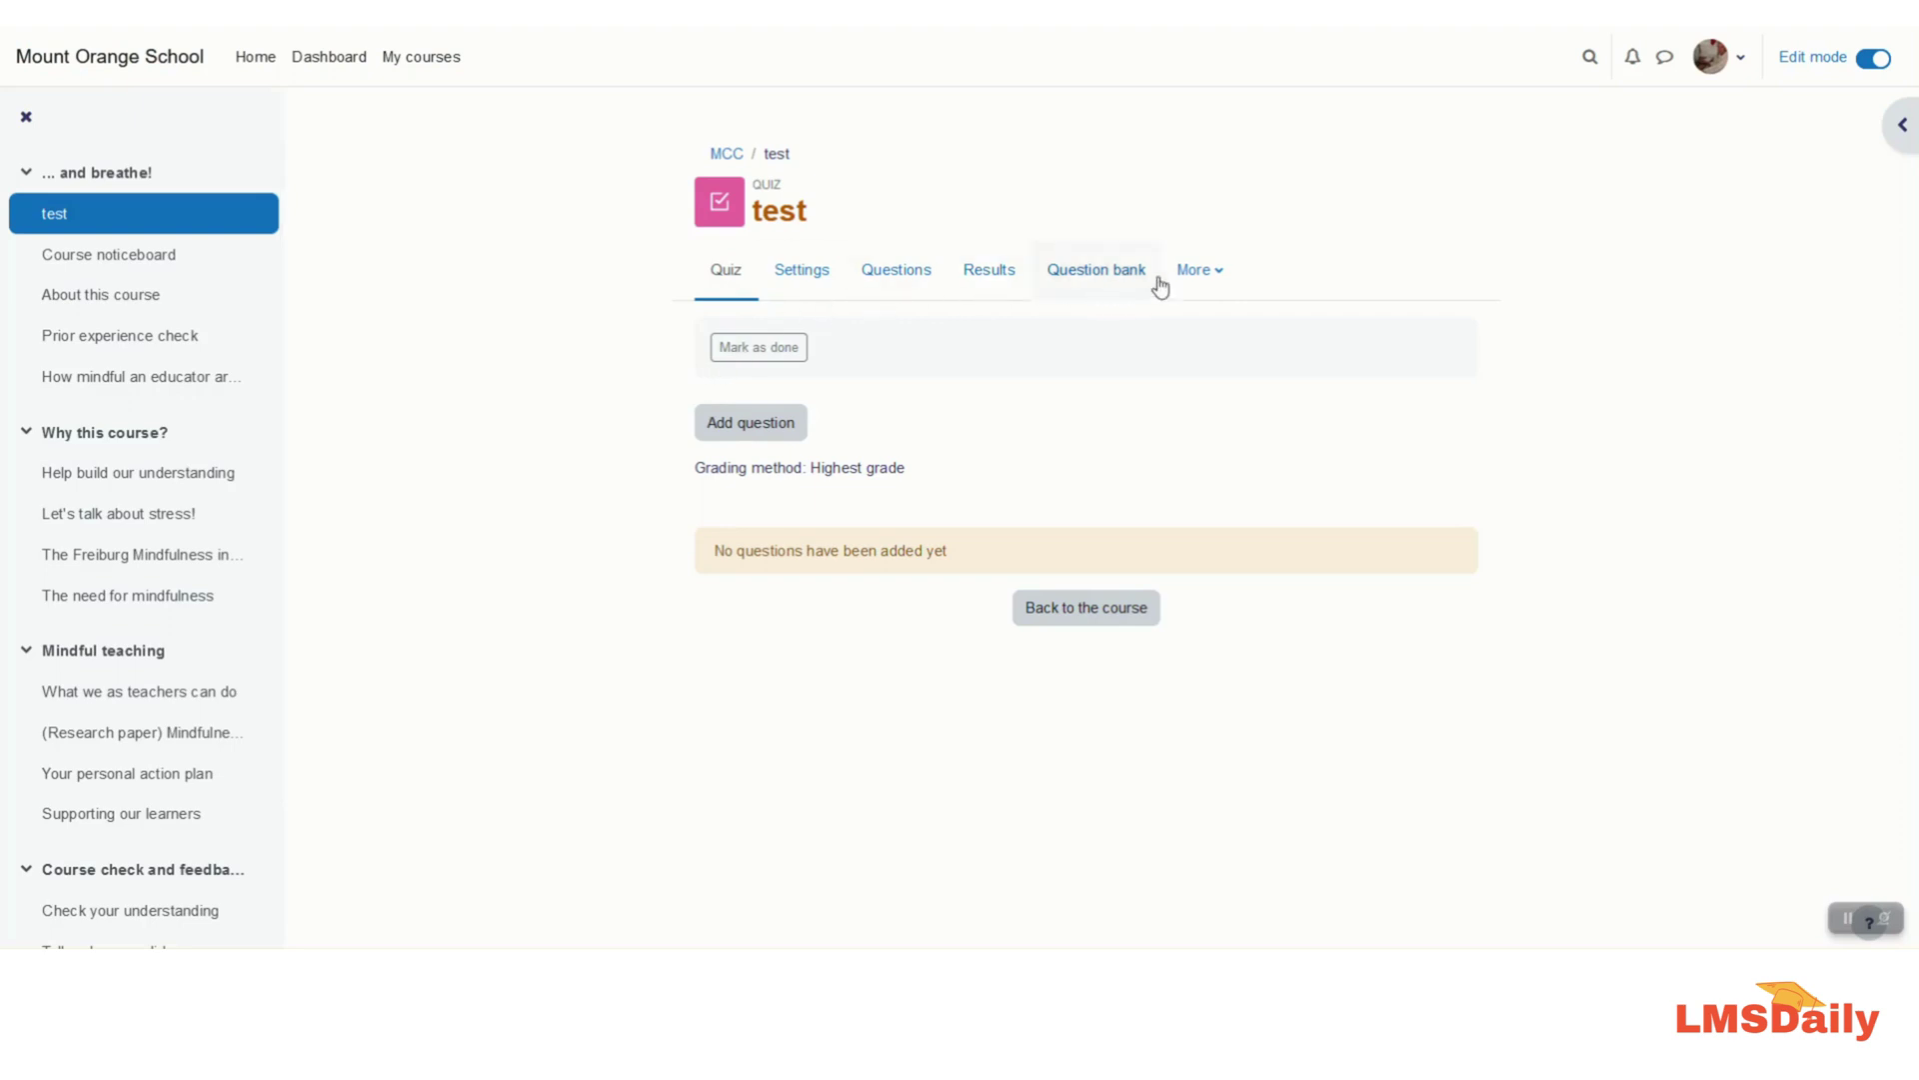
{"action": "left_click", "coordinate": [1194, 283]}
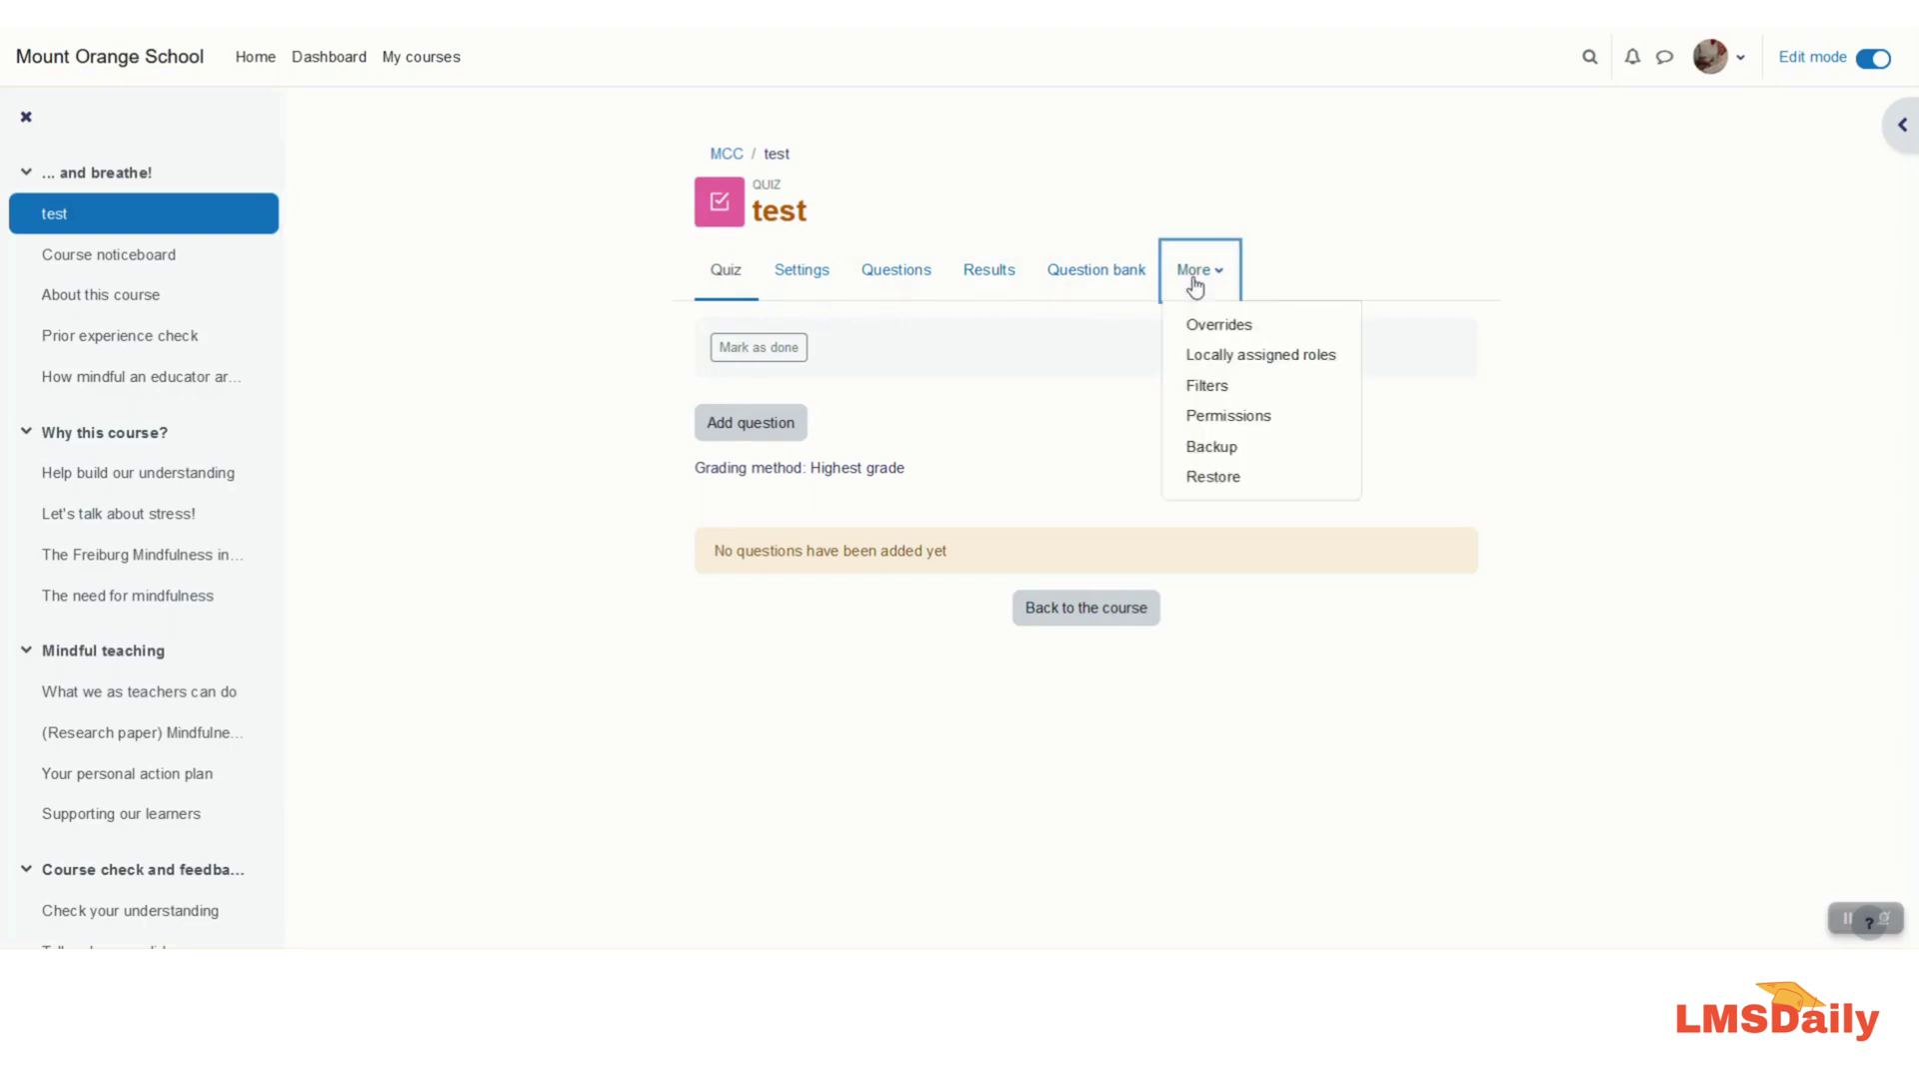
{"action": "left_click", "coordinate": [1200, 478]}
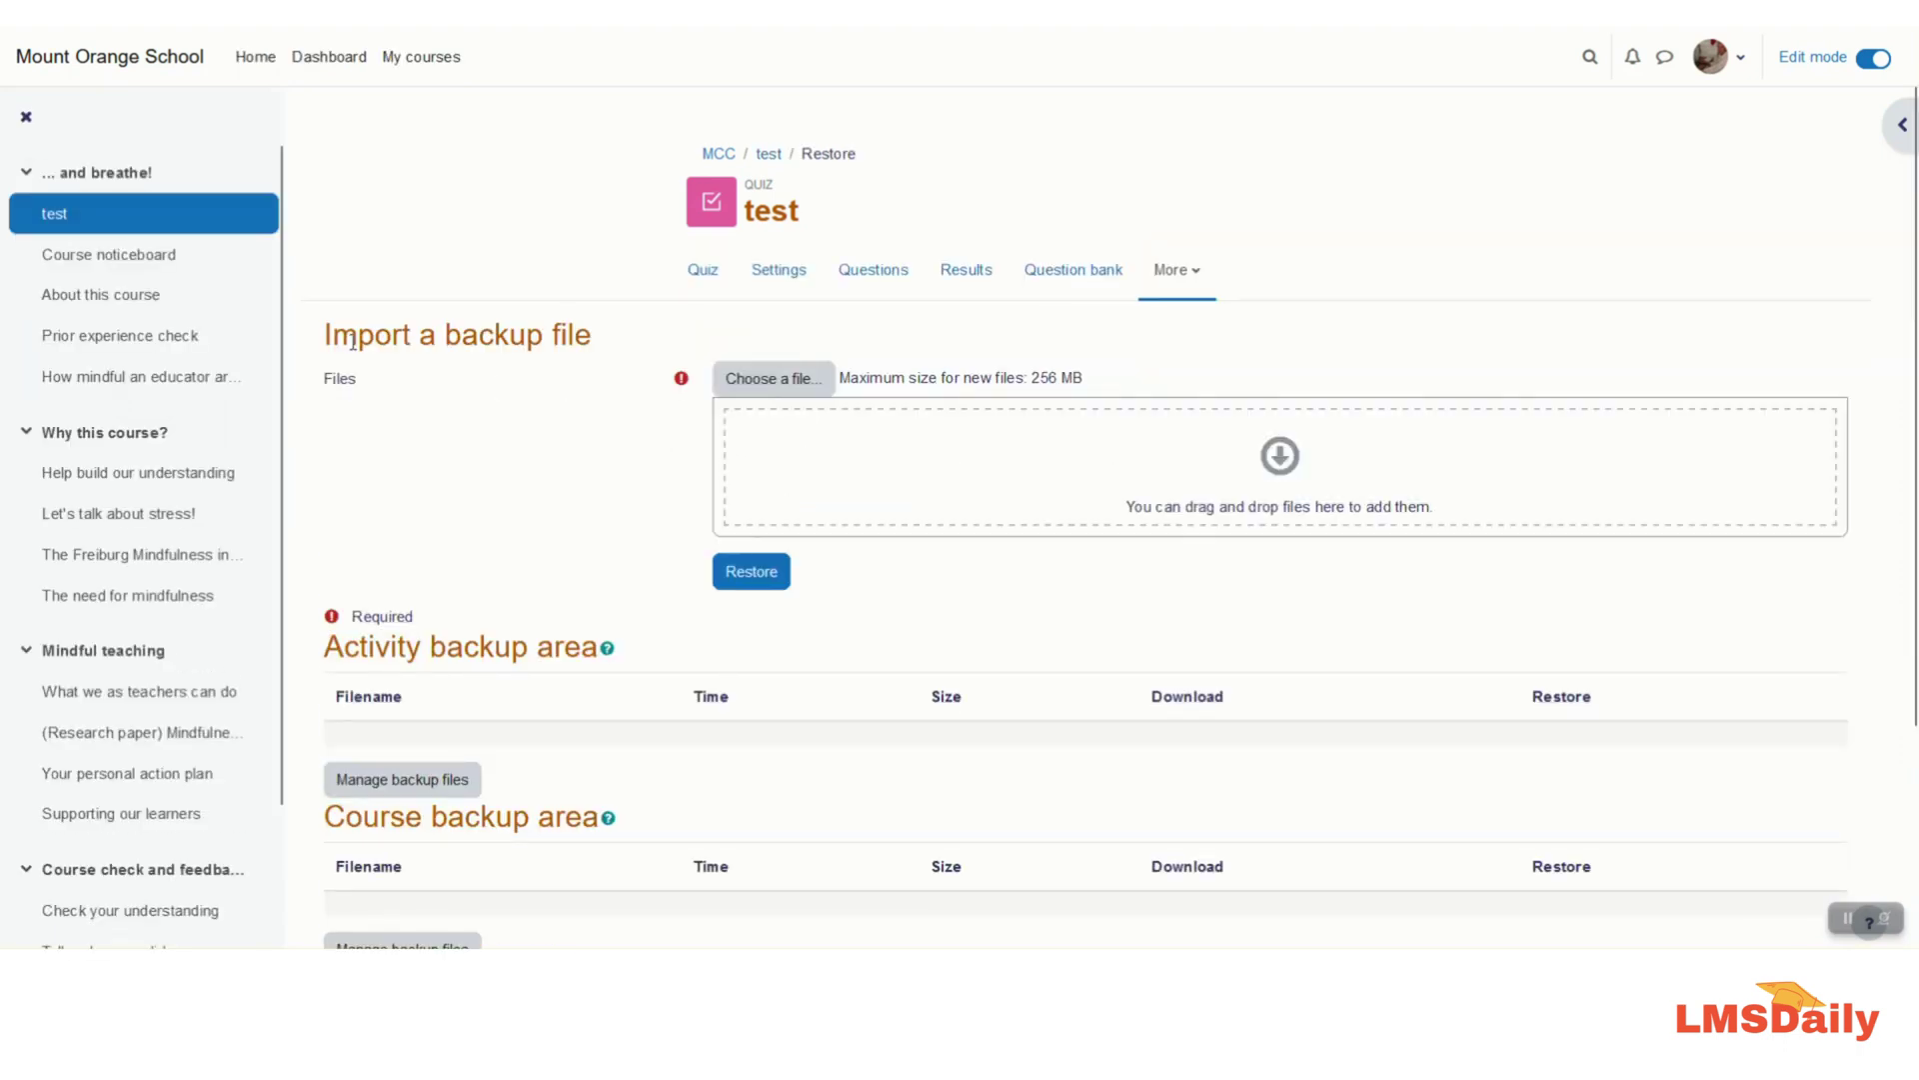
Upload the quiz961 .mbz backup from Downloads into the restore form's import field
{"action": "left_click", "coordinate": [796, 390]}
{"action": "left_click", "coordinate": [614, 405]}
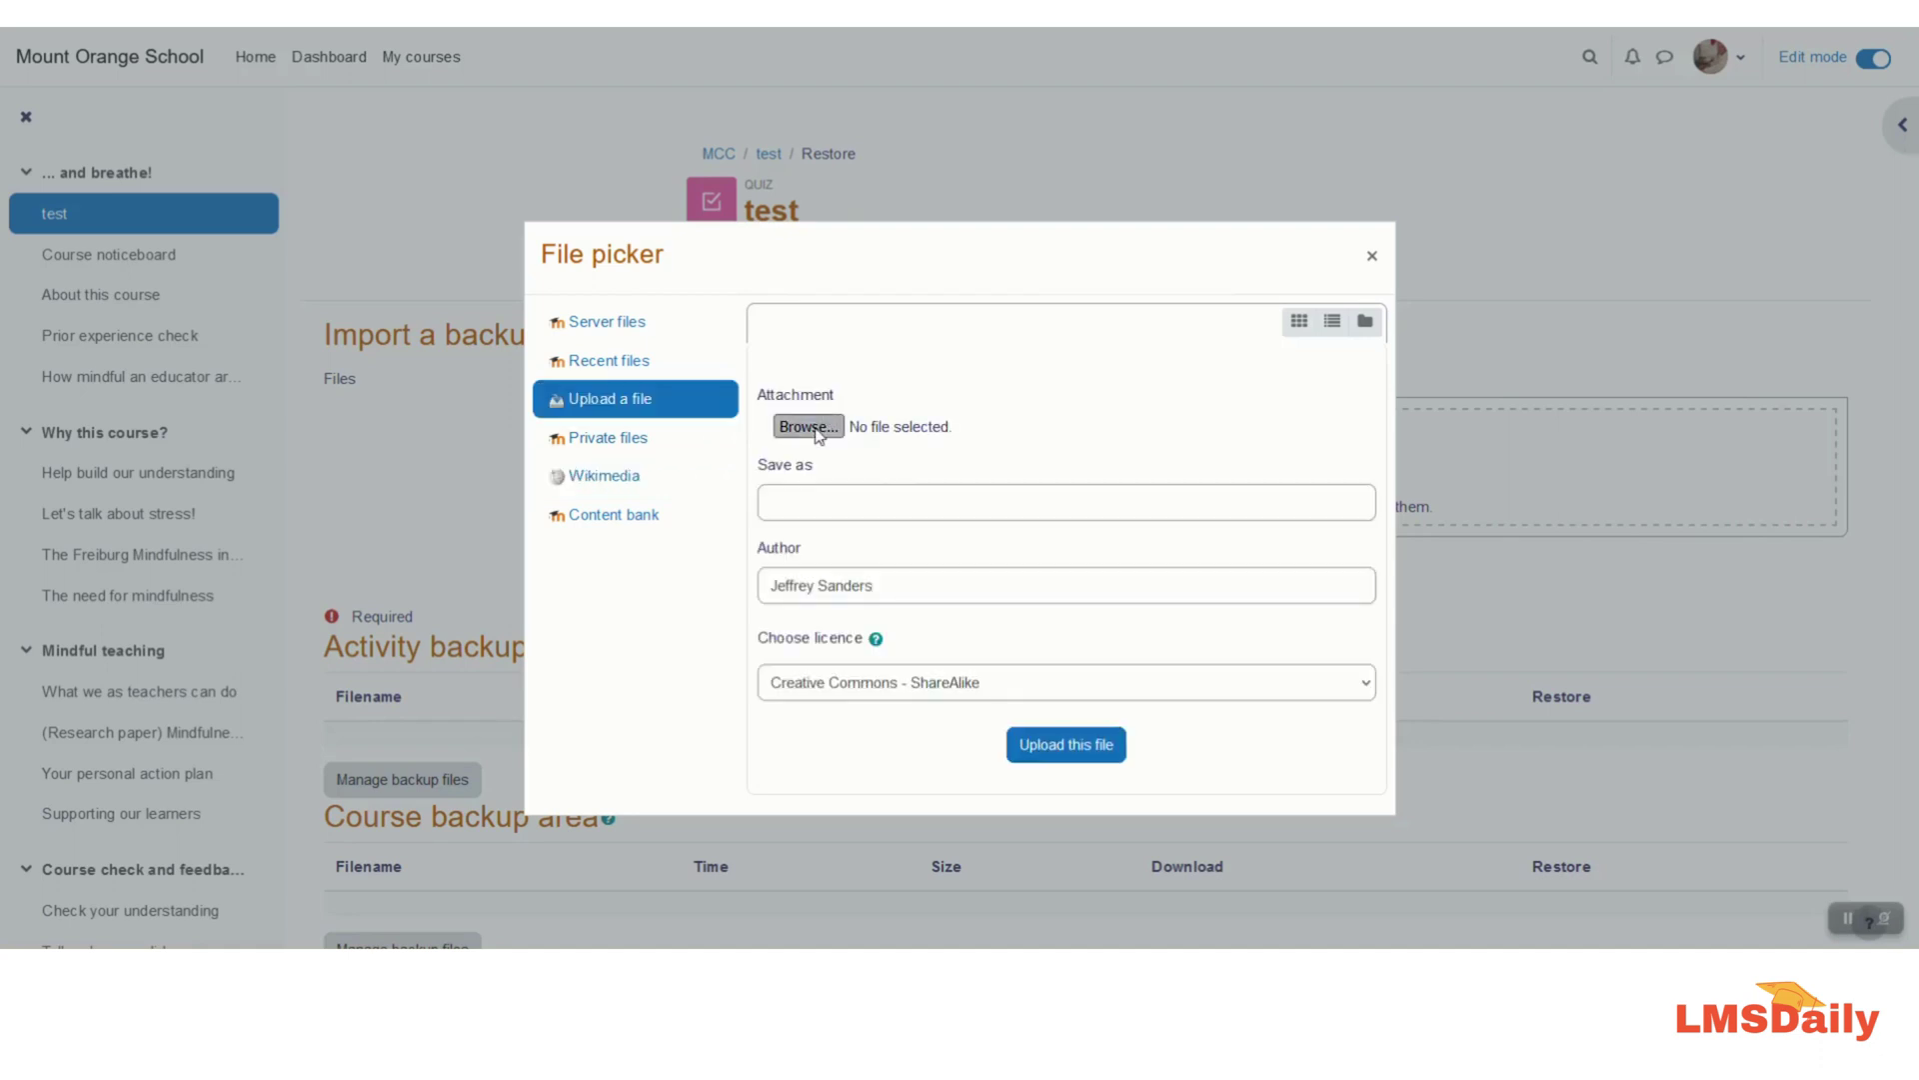
{"action": "left_click", "coordinate": [812, 424]}
{"action": "left_click", "coordinate": [92, 169]}
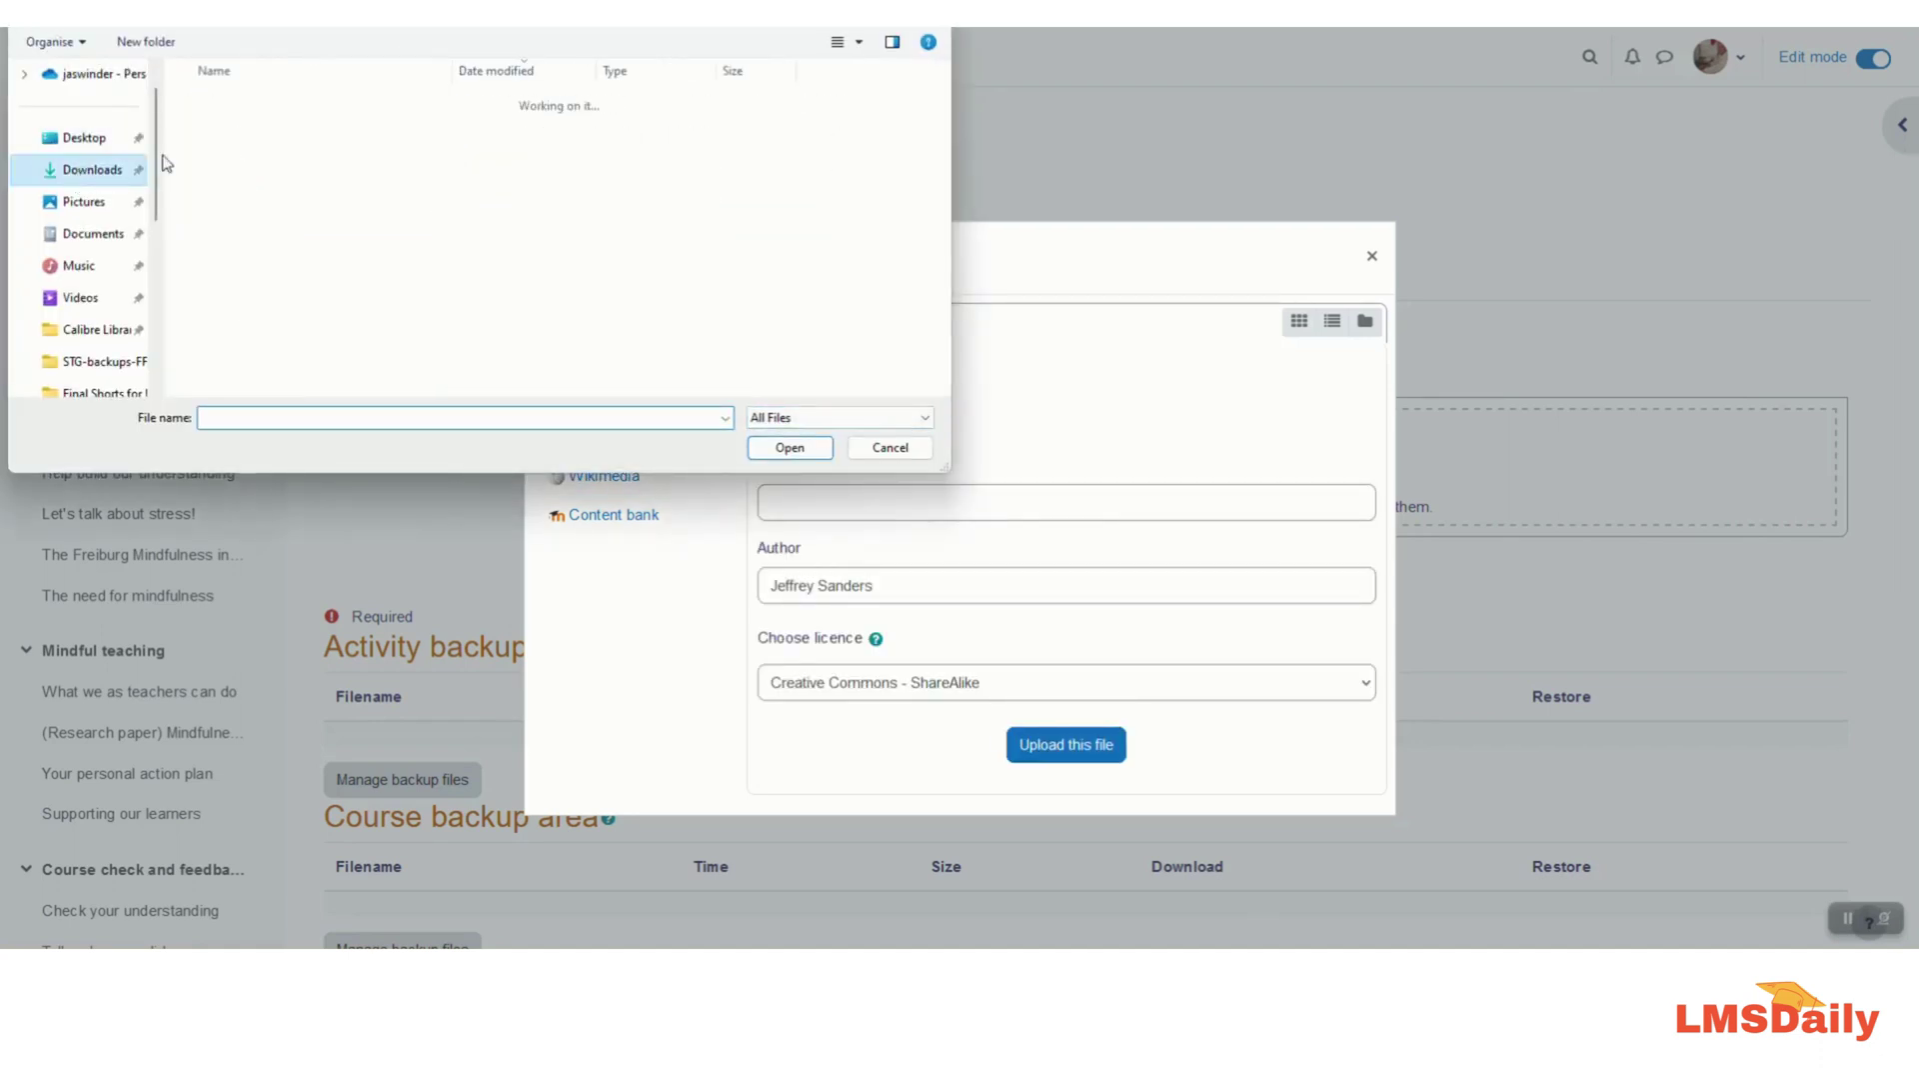
{"action": "double_click", "coordinate": [286, 135]}
{"action": "left_click", "coordinate": [1056, 745]}
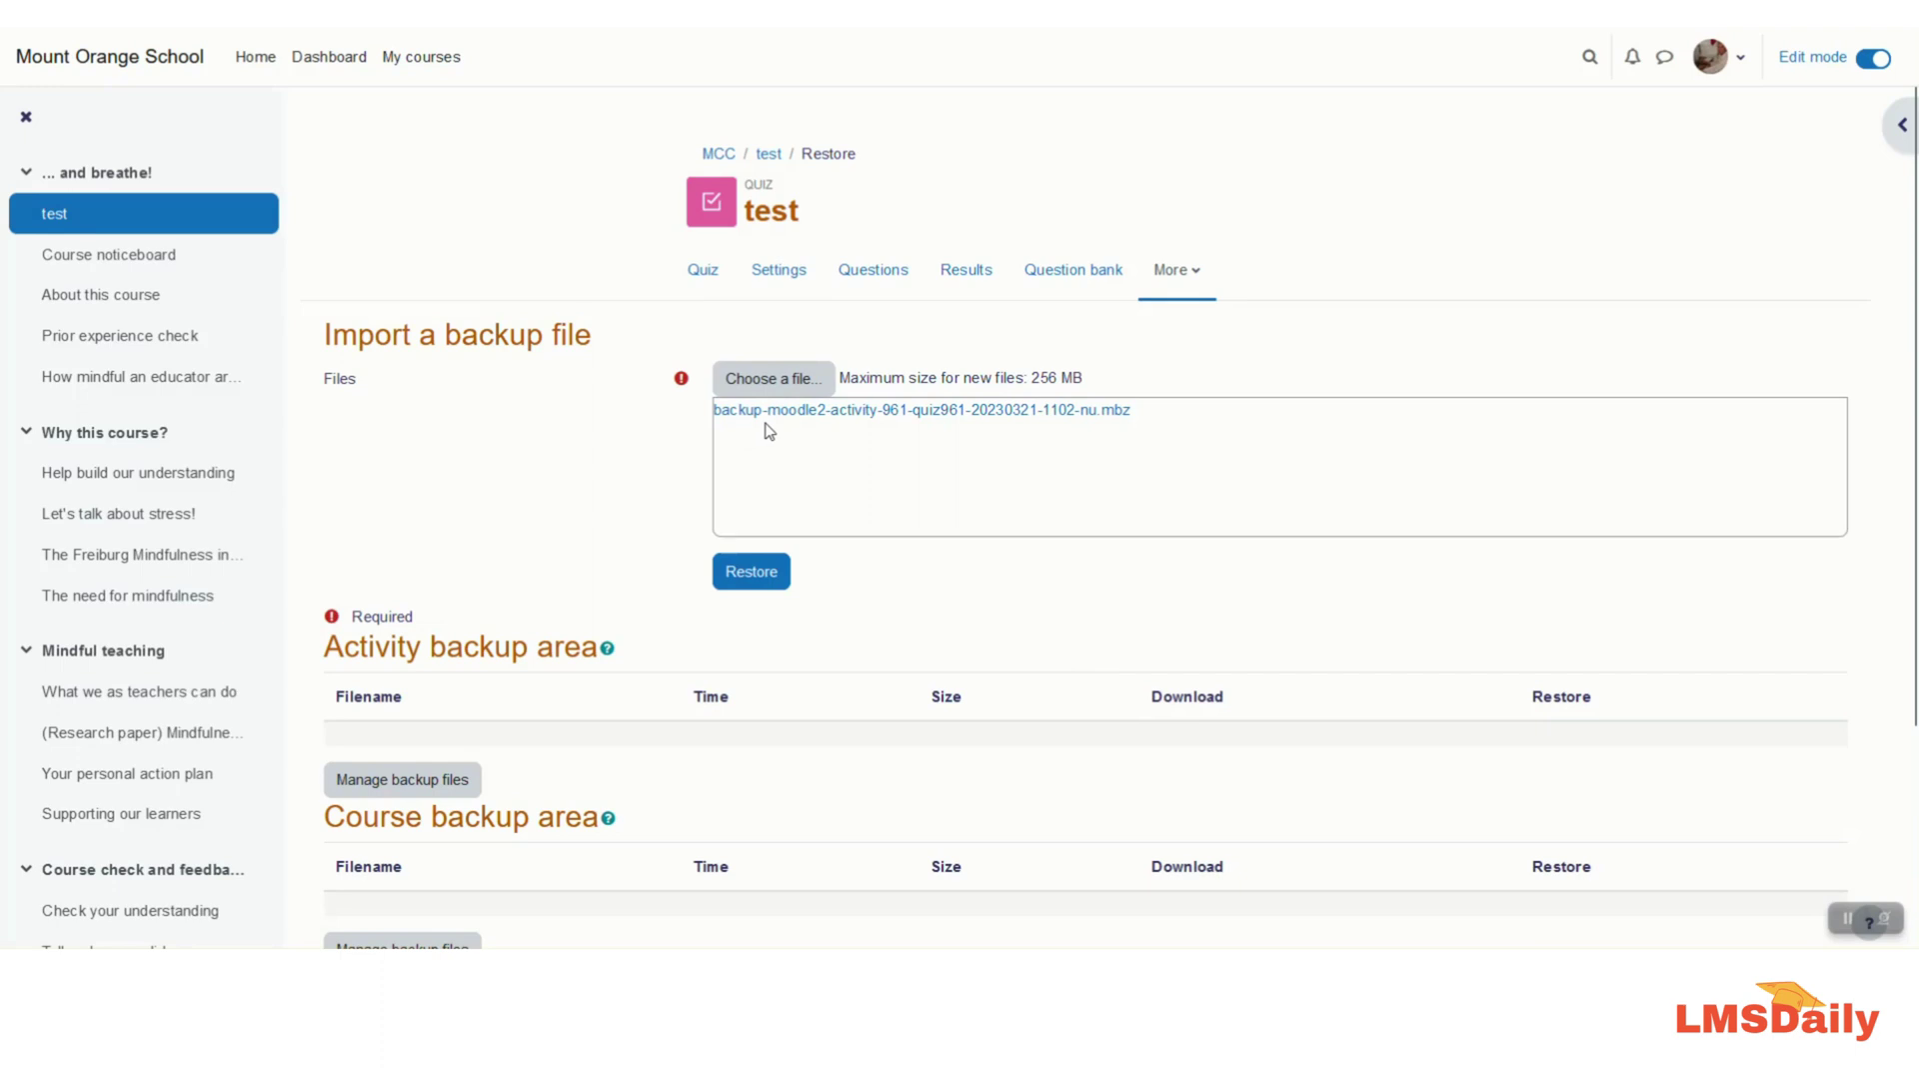
Start restoring the uploaded quiz backup and continue past its backup details
{"action": "left_click", "coordinate": [760, 578]}
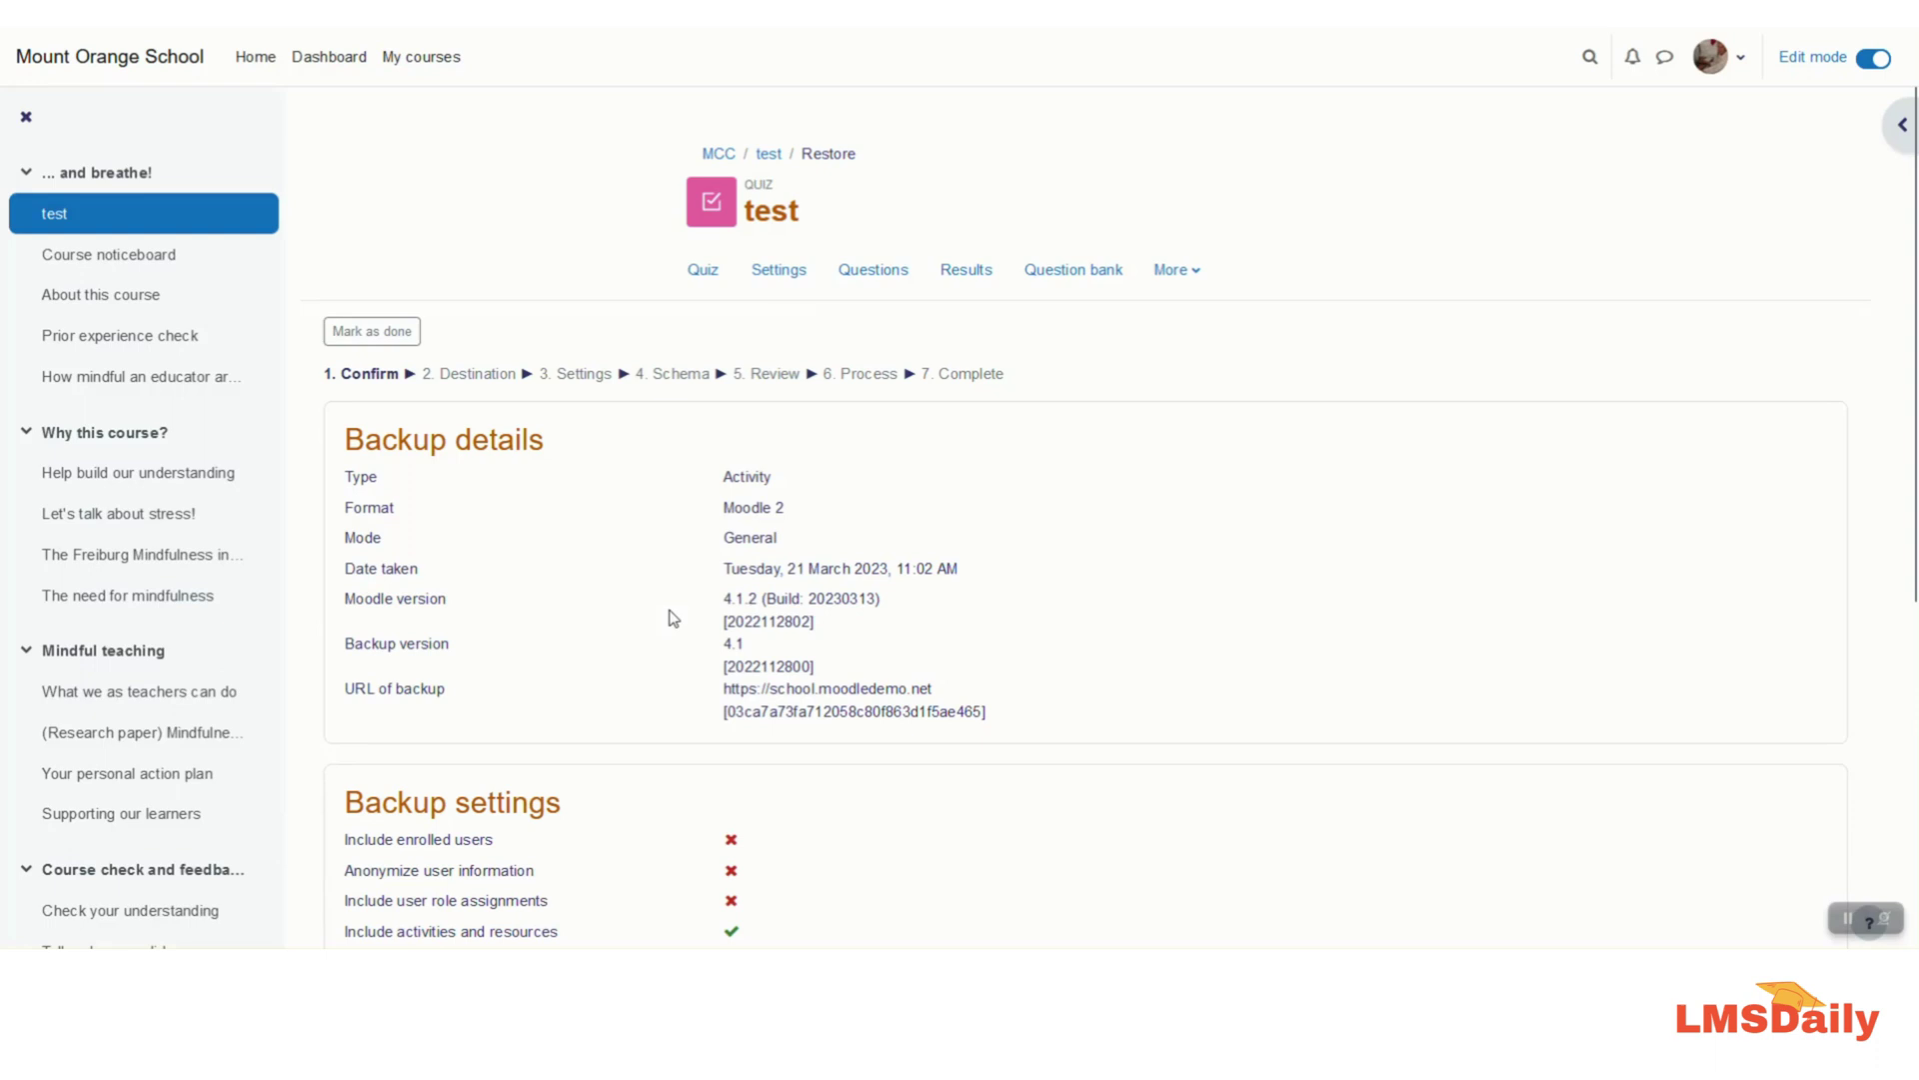
{"action": "scroll", "coordinate": [670, 615], "scroll_direction": "down", "scroll_amount": 6}
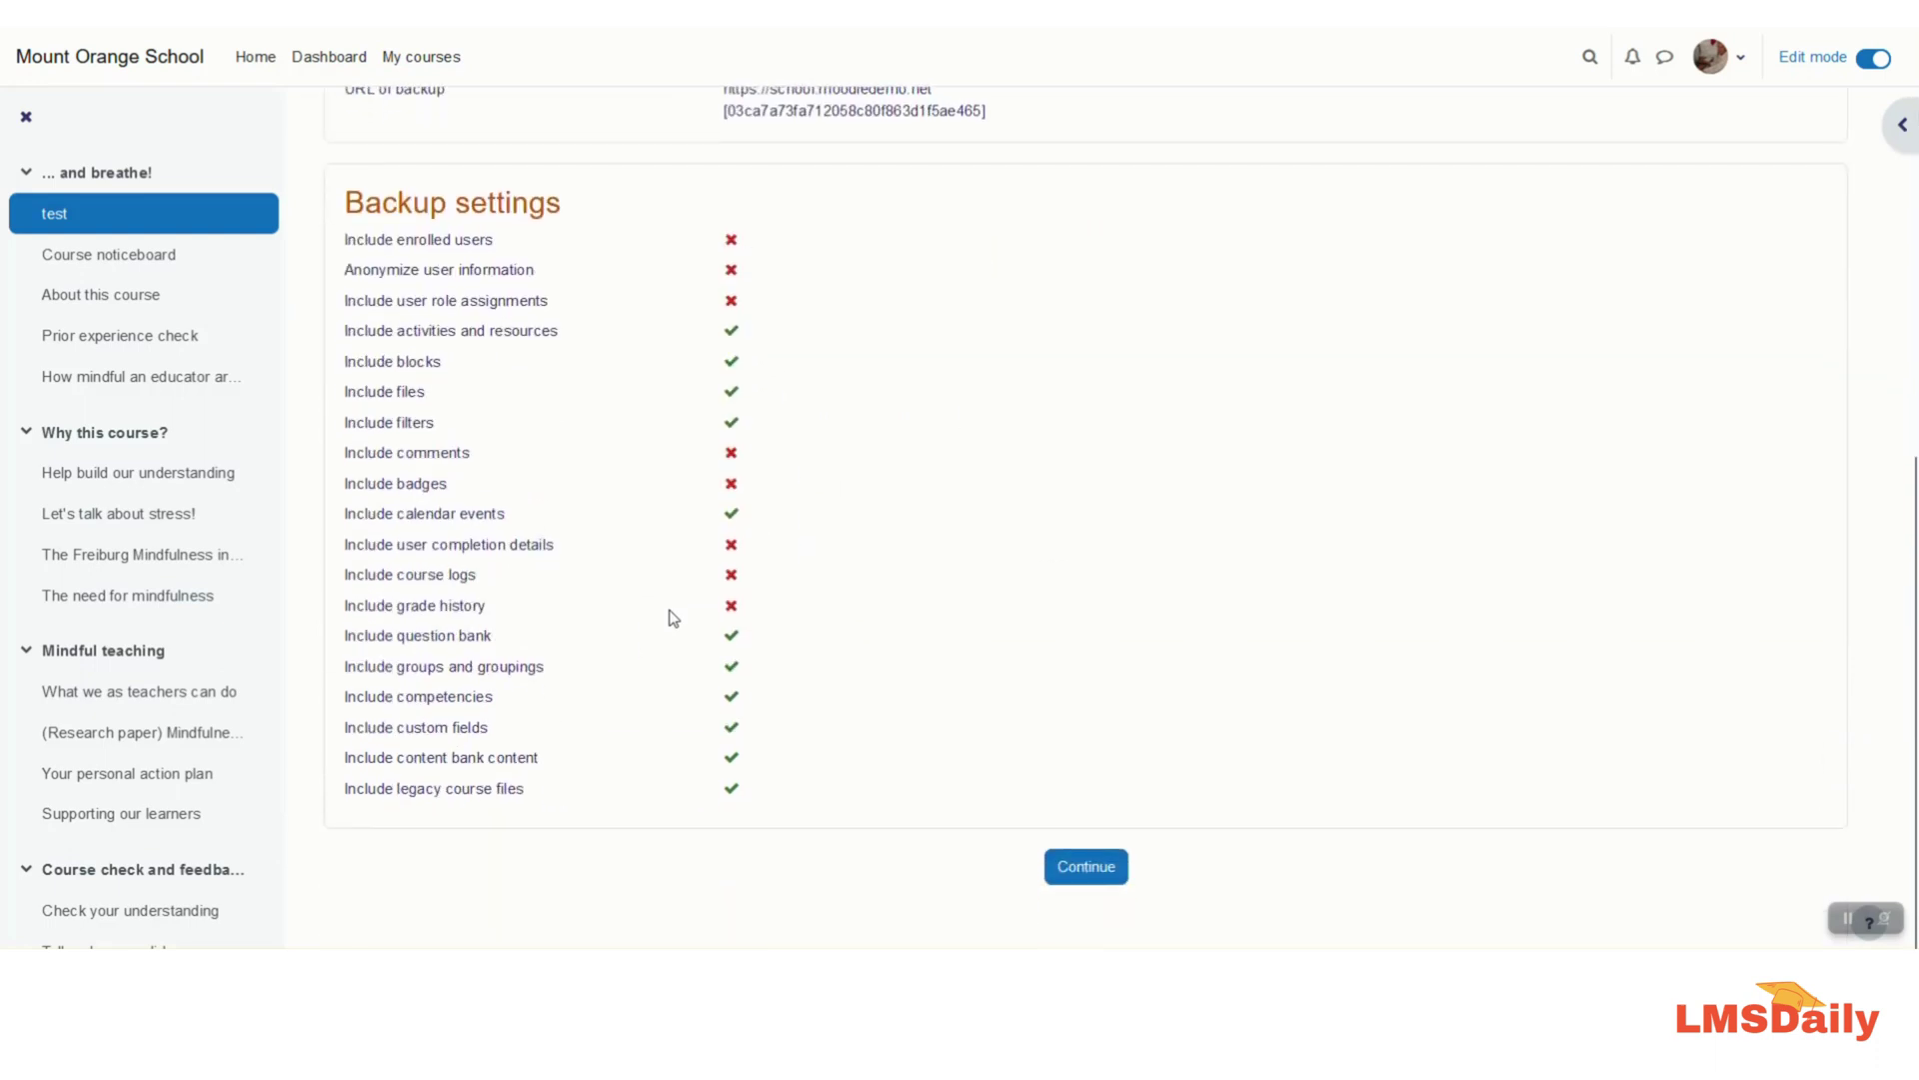
{"action": "left_click", "coordinate": [1088, 868]}
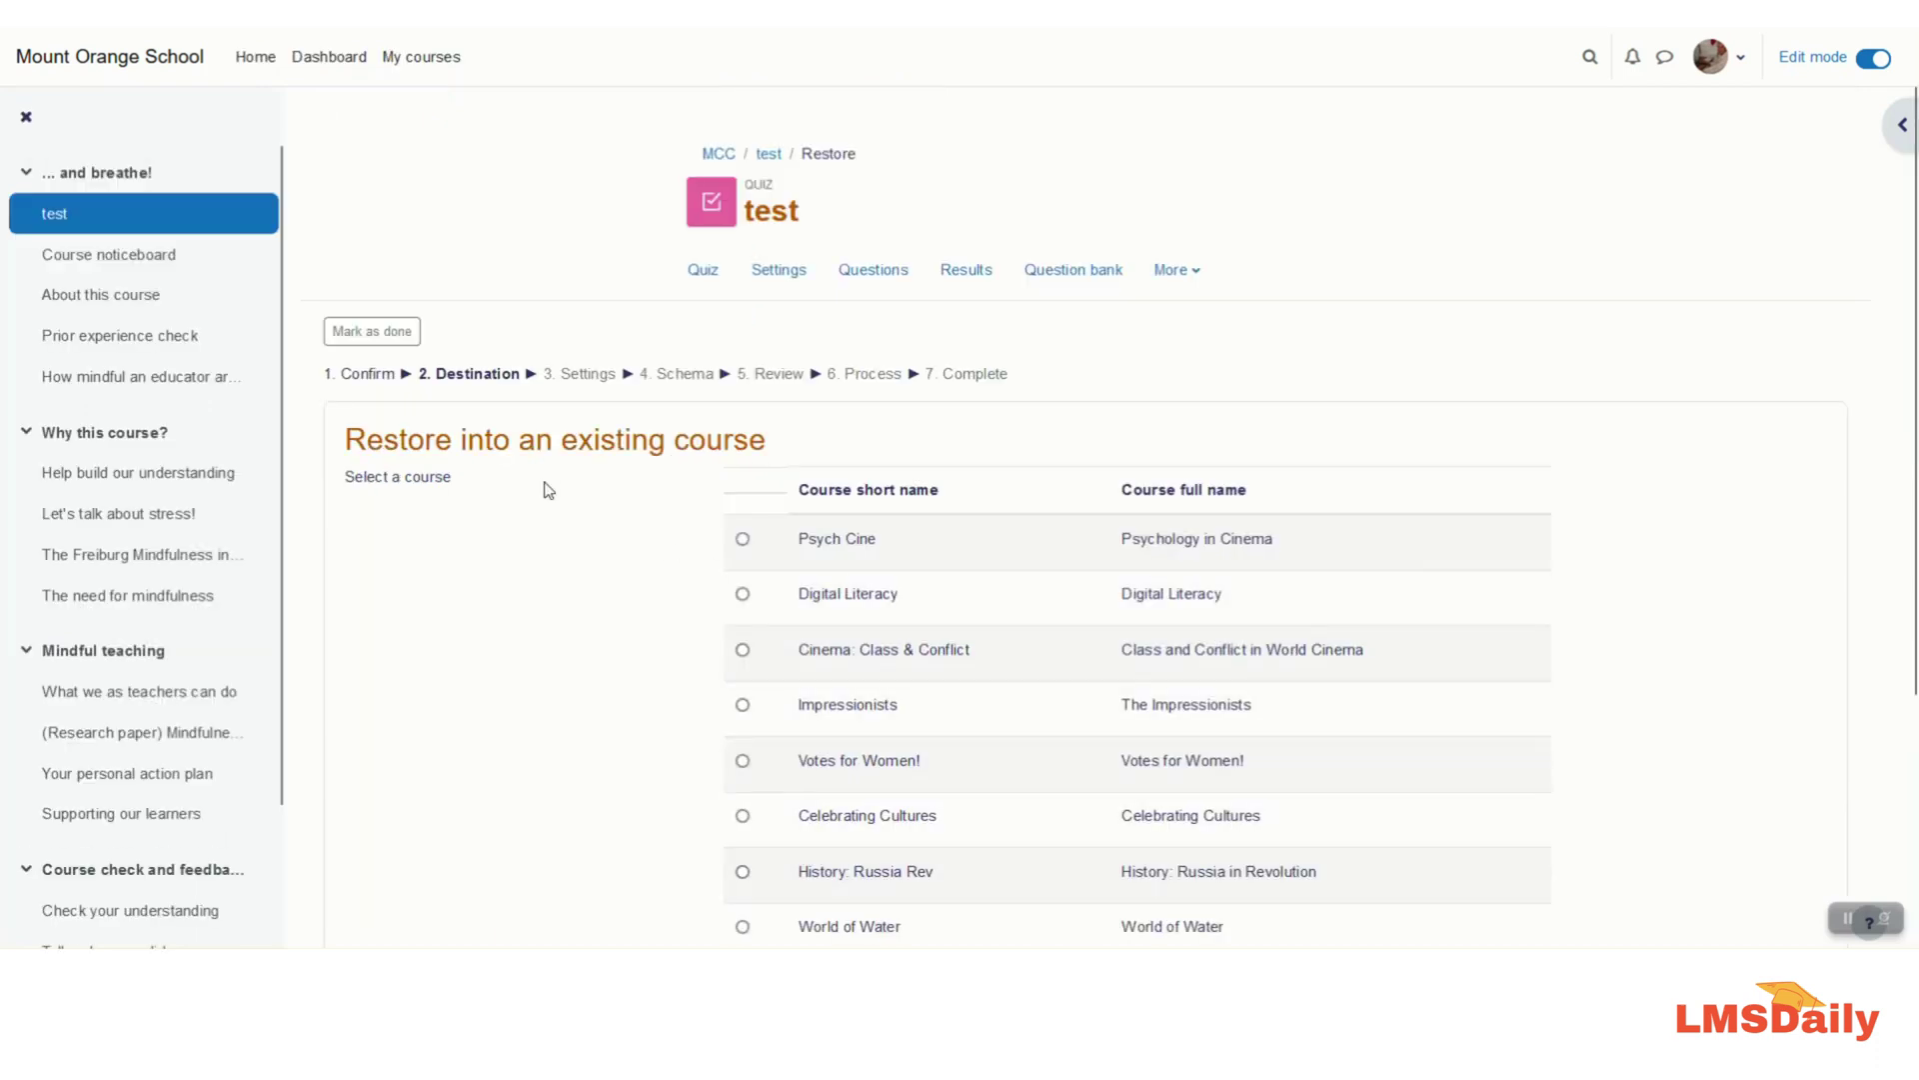
{"action": "scroll", "coordinate": [540, 500], "scroll_direction": "down", "scroll_amount": 2}
{"action": "scroll", "coordinate": [549, 599], "scroll_direction": "down", "scroll_amount": 2}
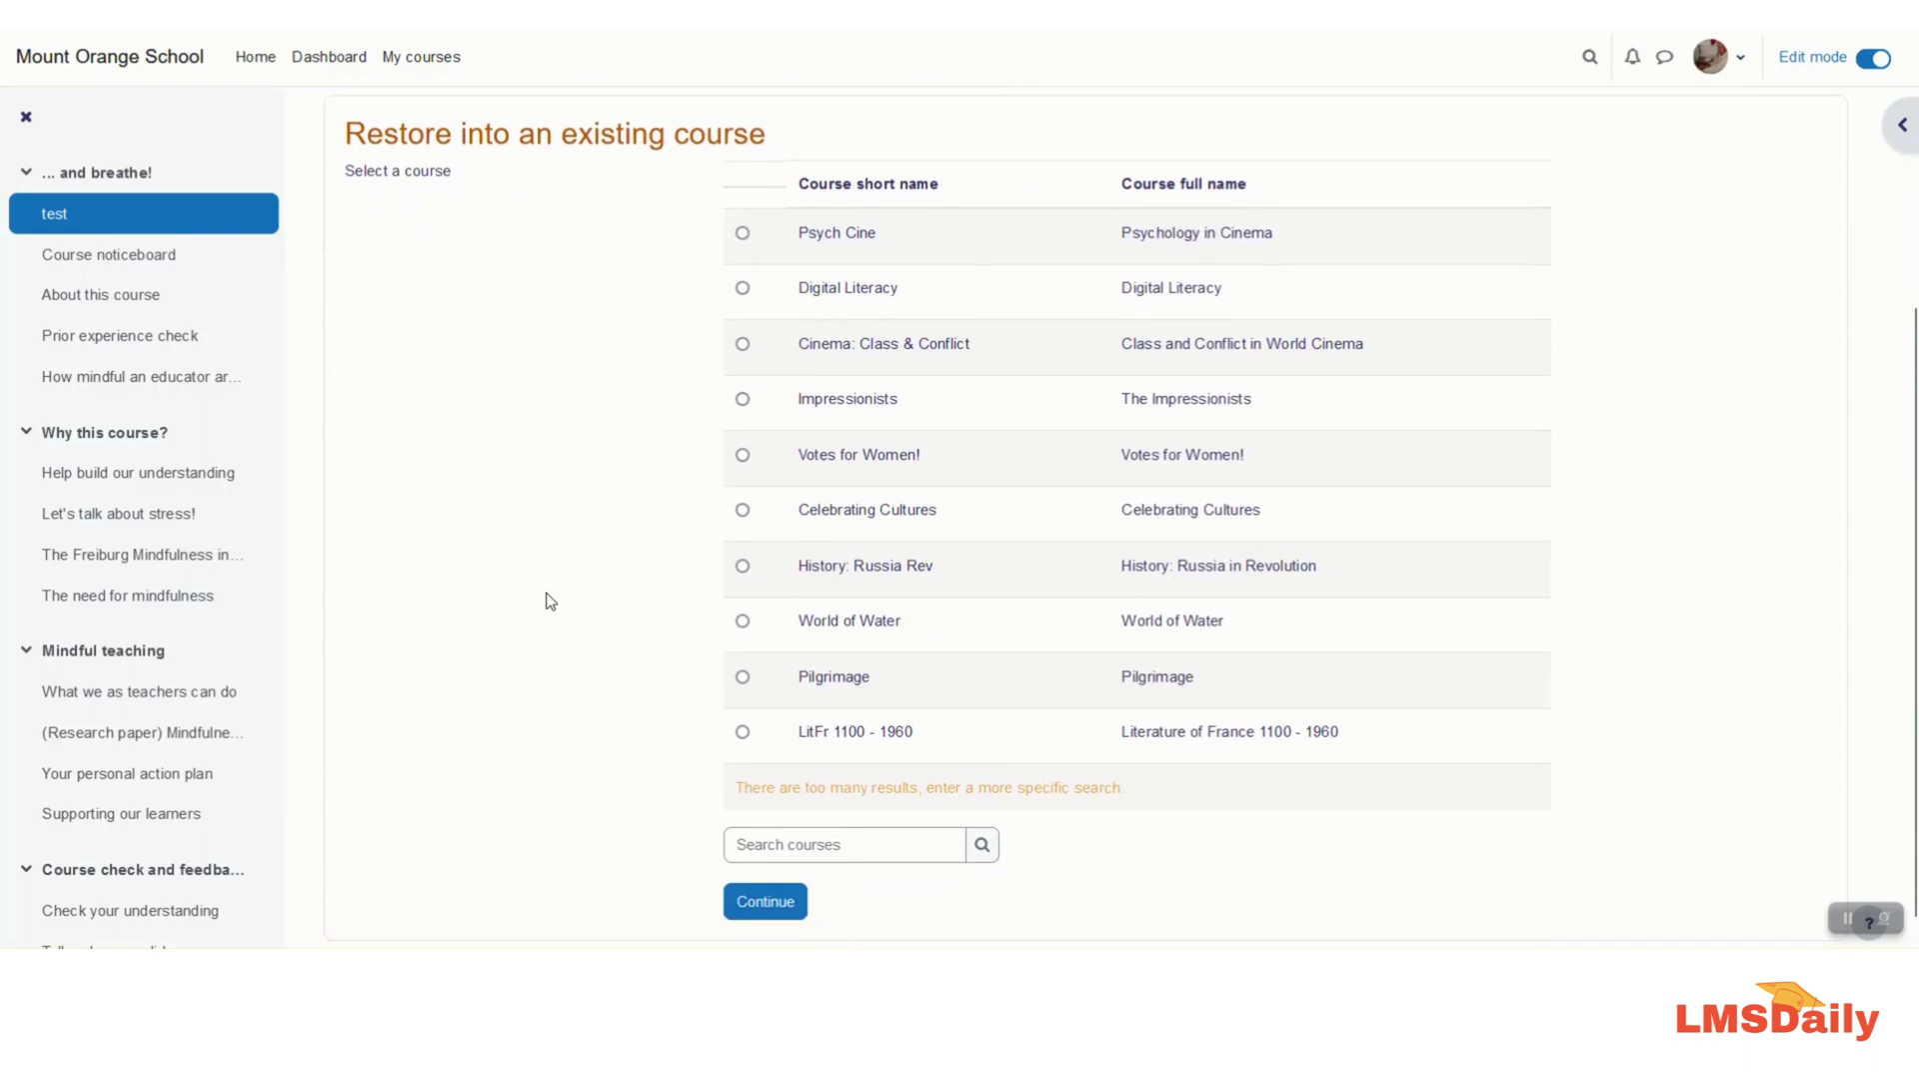
{"action": "scroll", "coordinate": [560, 597], "scroll_direction": "up", "scroll_amount": 1}
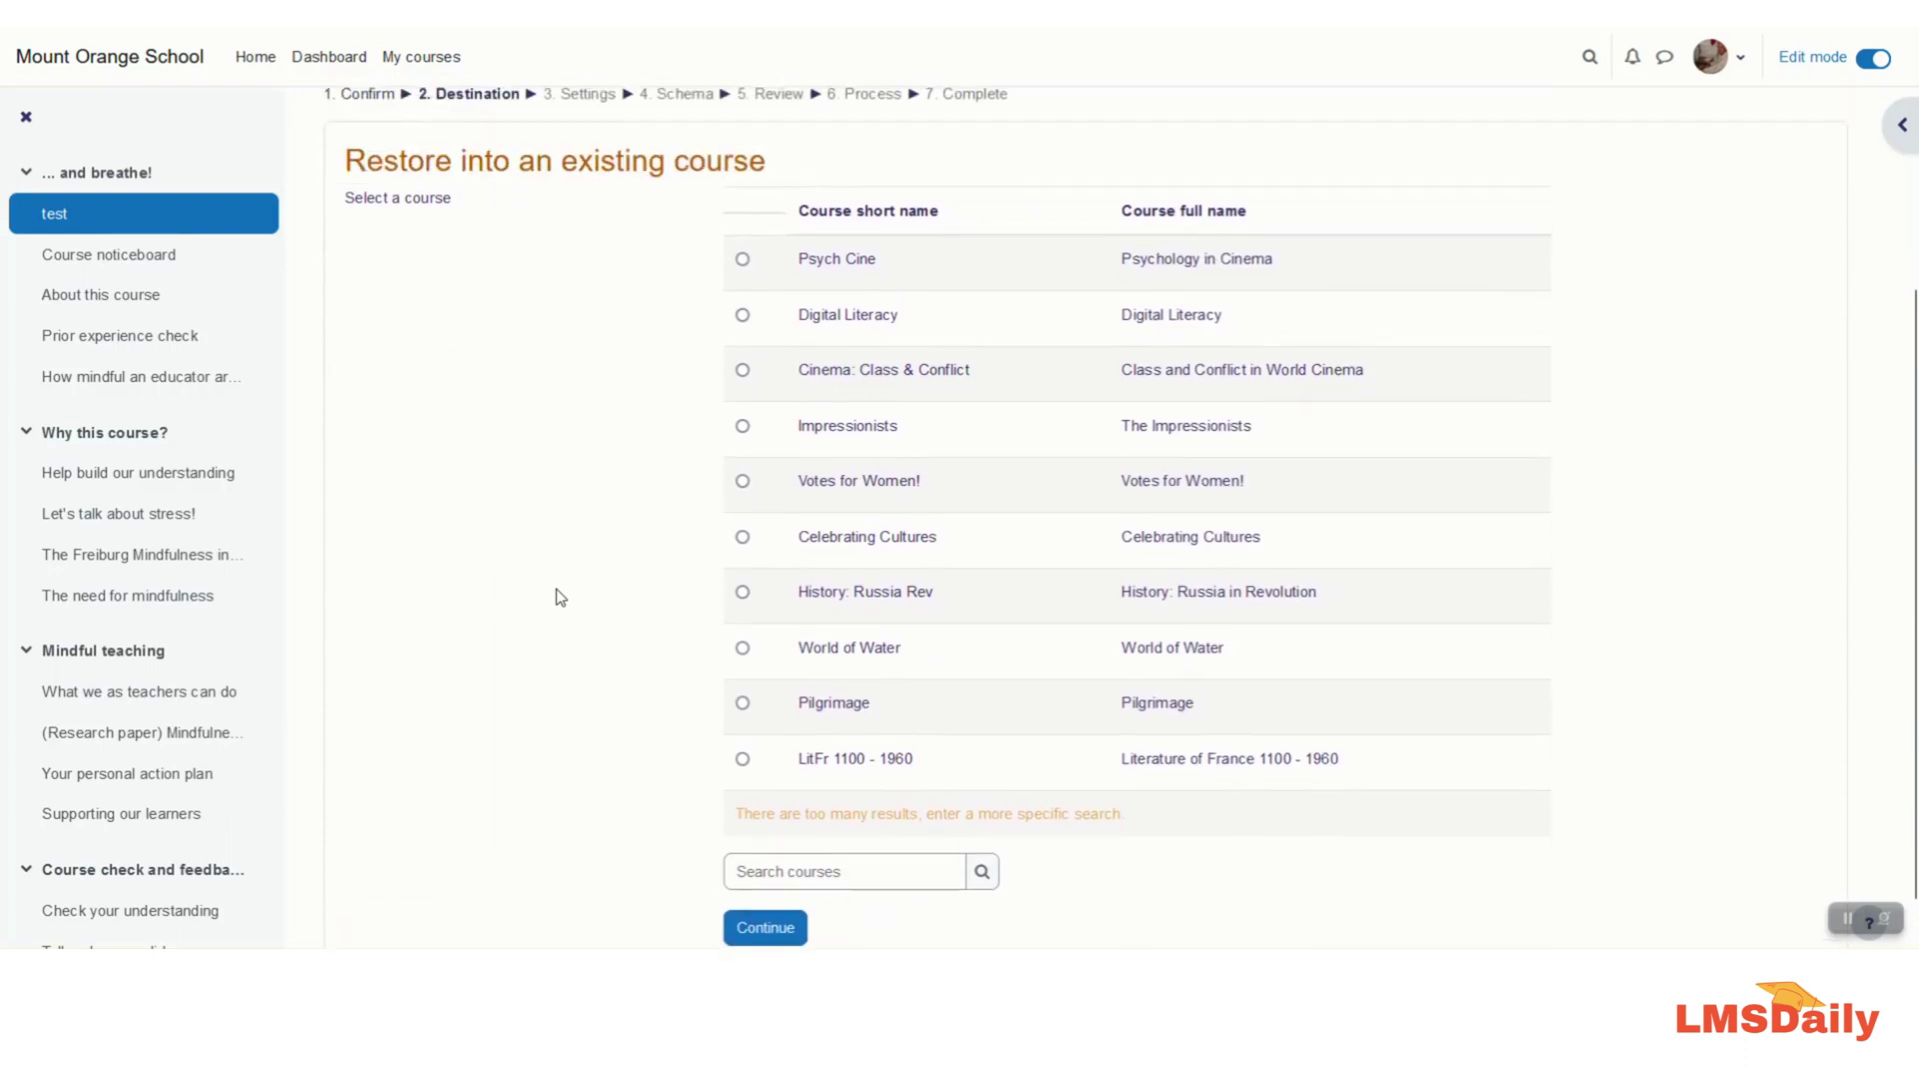
{"action": "scroll", "coordinate": [560, 596], "scroll_direction": "up", "scroll_amount": 1}
{"action": "scroll", "coordinate": [560, 597], "scroll_direction": "up", "scroll_amount": 1}
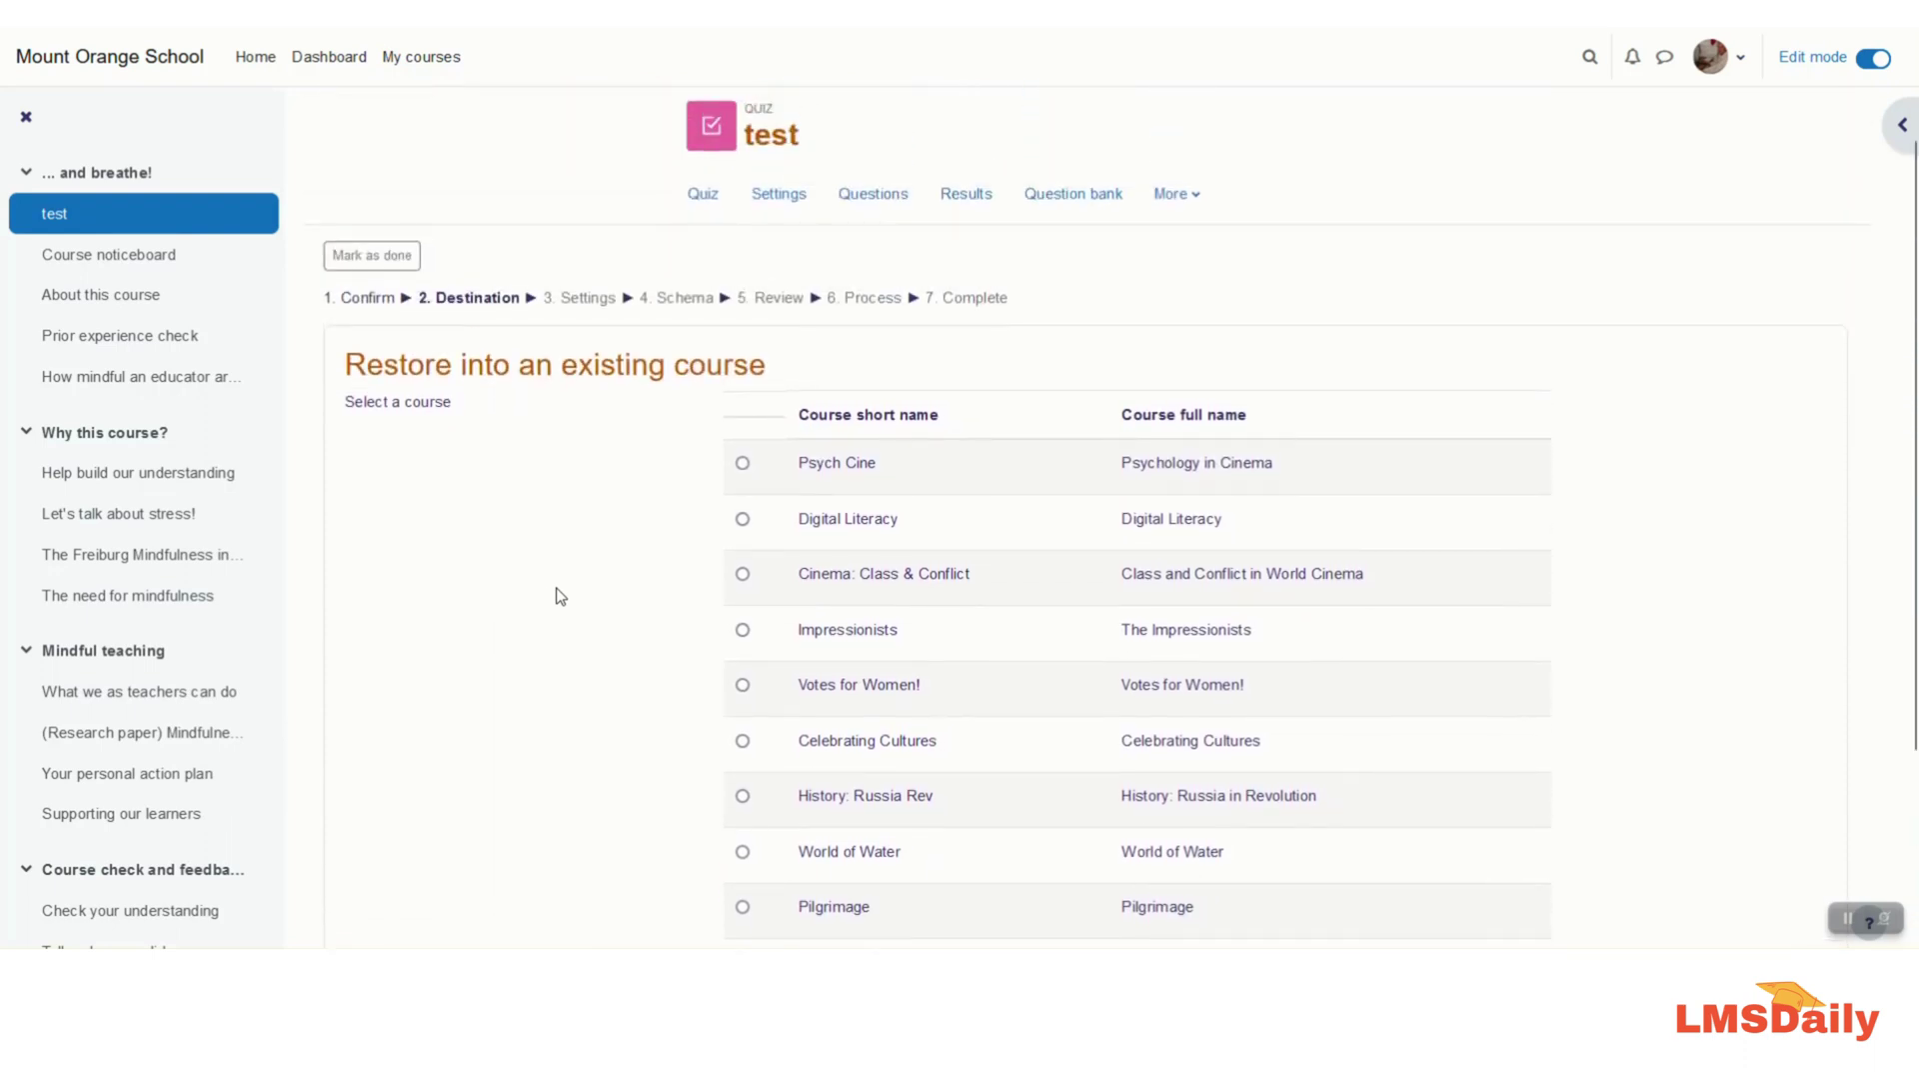
{"action": "scroll", "coordinate": [608, 532], "scroll_direction": "up", "scroll_amount": 1}
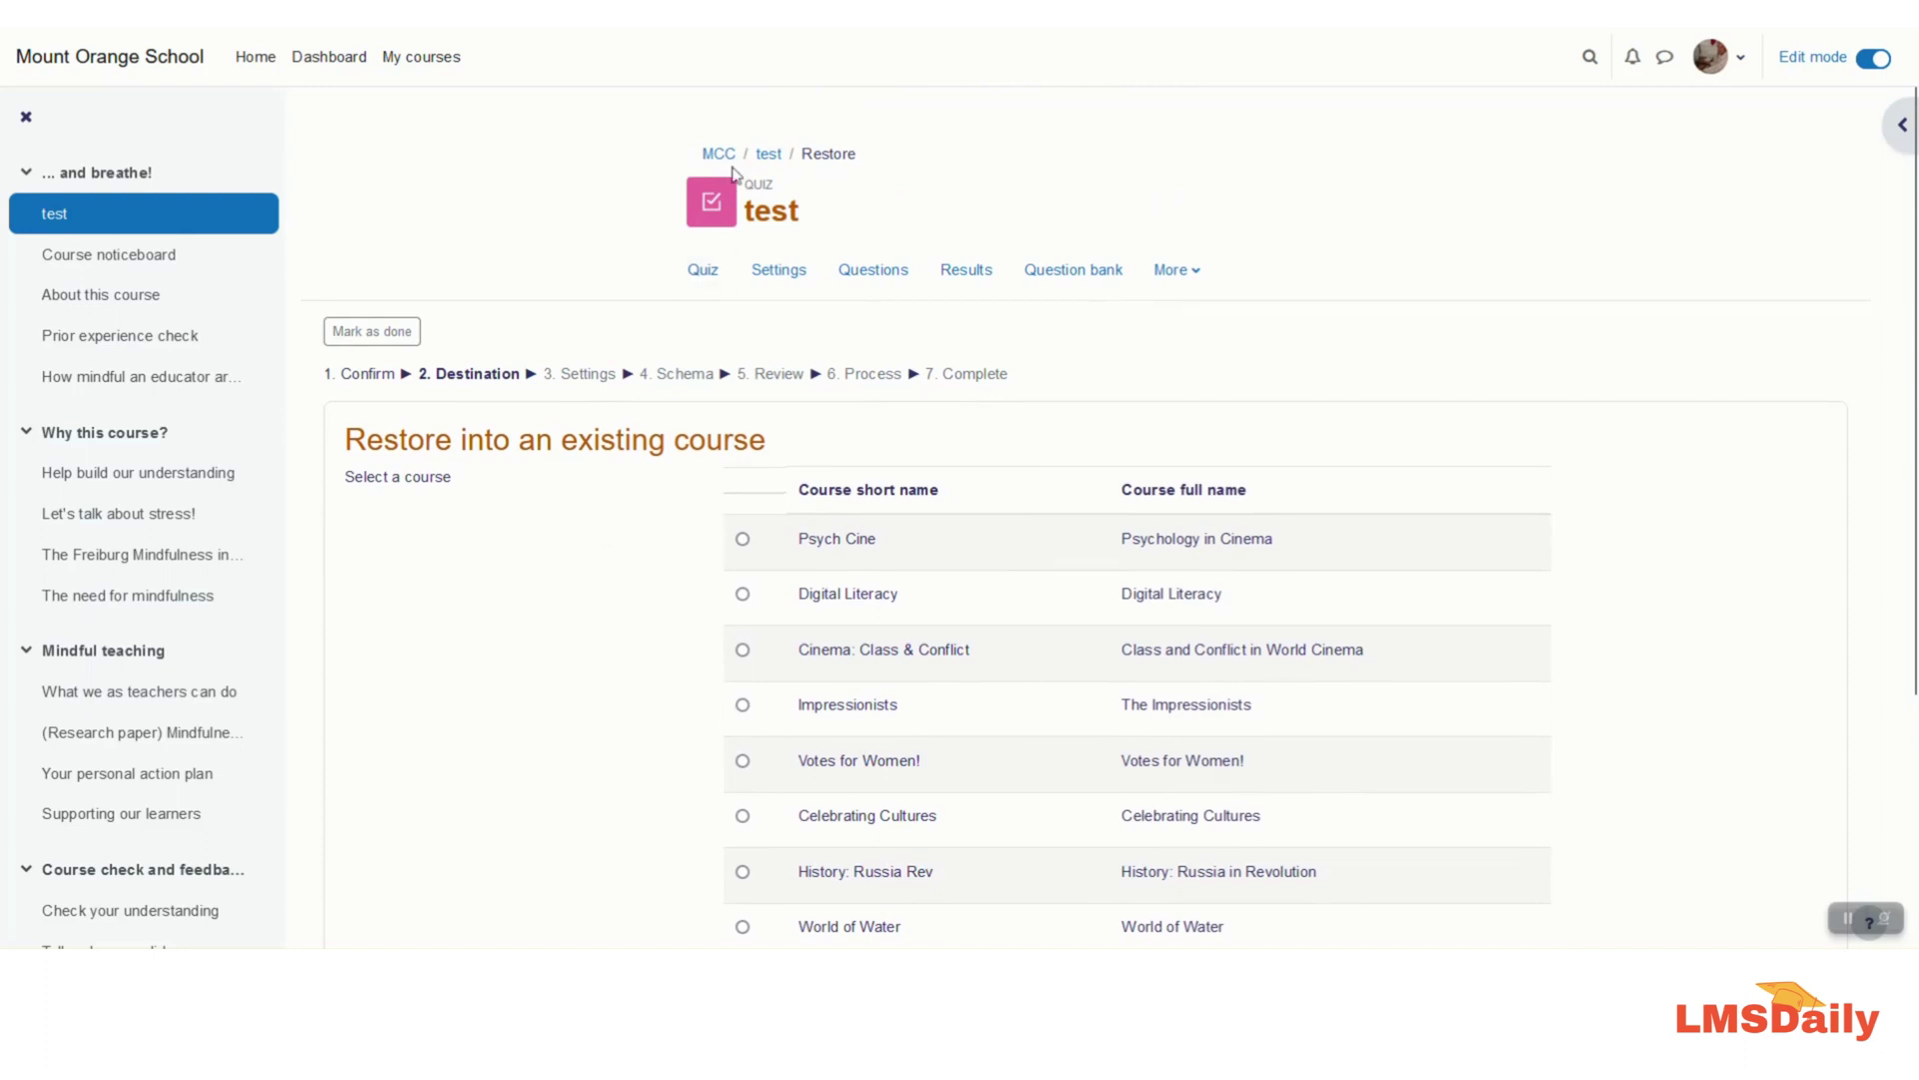
{"action": "scroll", "coordinate": [697, 620], "scroll_direction": "down", "scroll_amount": 2}
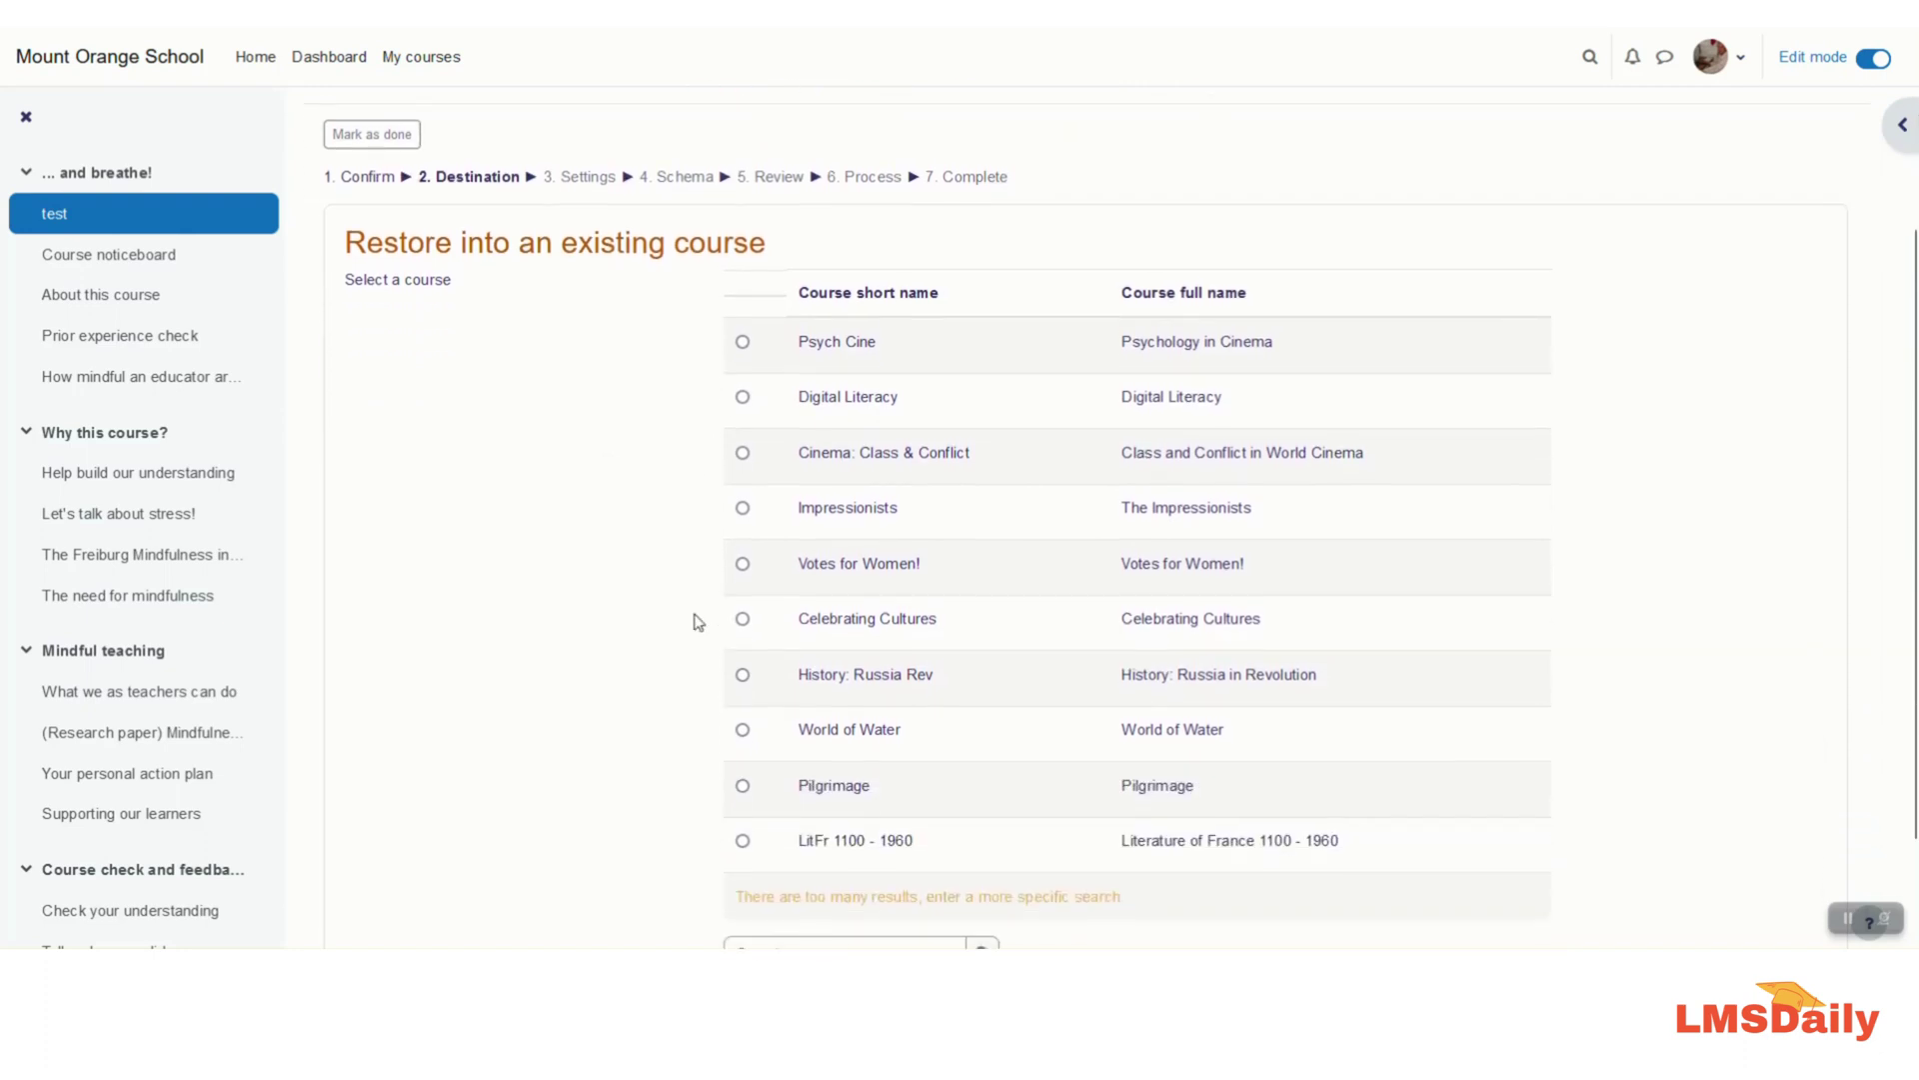
{"action": "scroll", "coordinate": [698, 621], "scroll_direction": "down", "scroll_amount": 1}
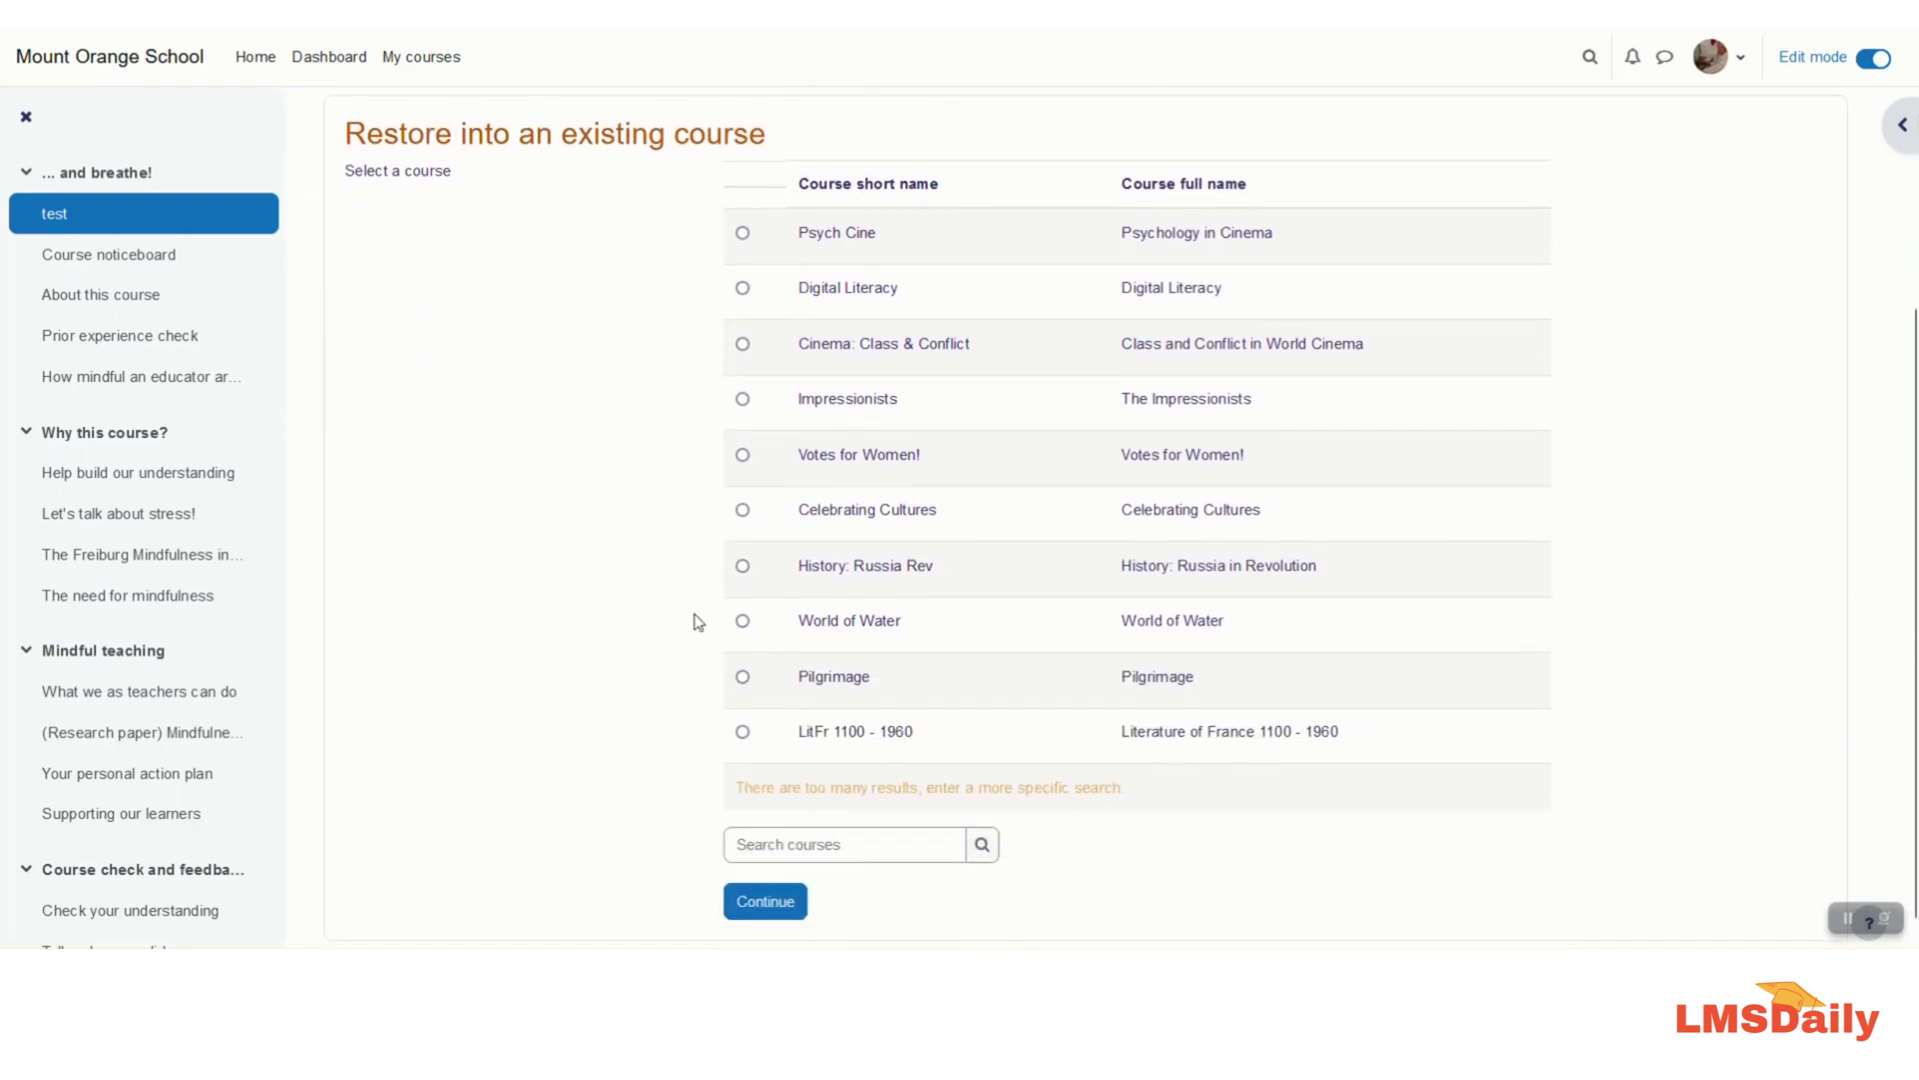
Search courses for 'mc' and select MCC (Mindful course creation) as the destination
{"action": "left_click", "coordinate": [789, 843]}
{"action": "type", "text": "mcc"}
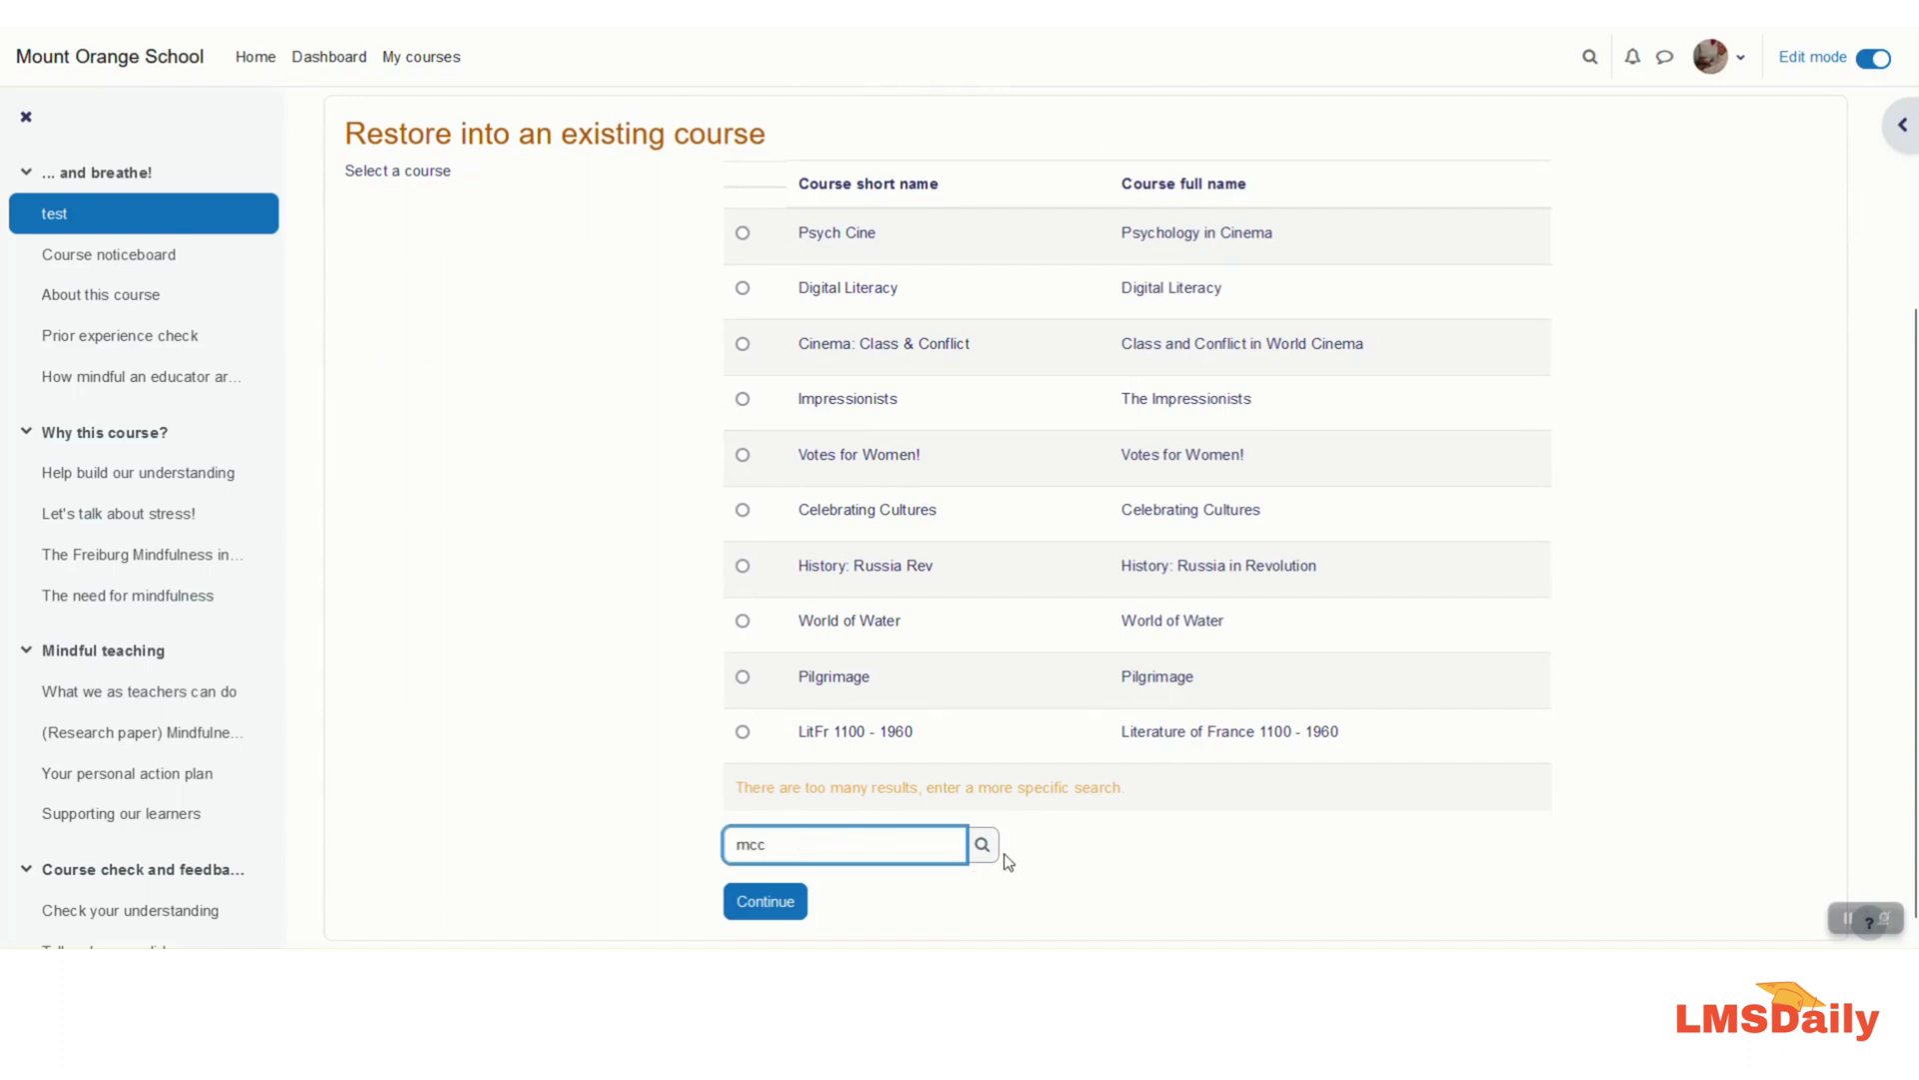
{"action": "left_click", "coordinate": [983, 843]}
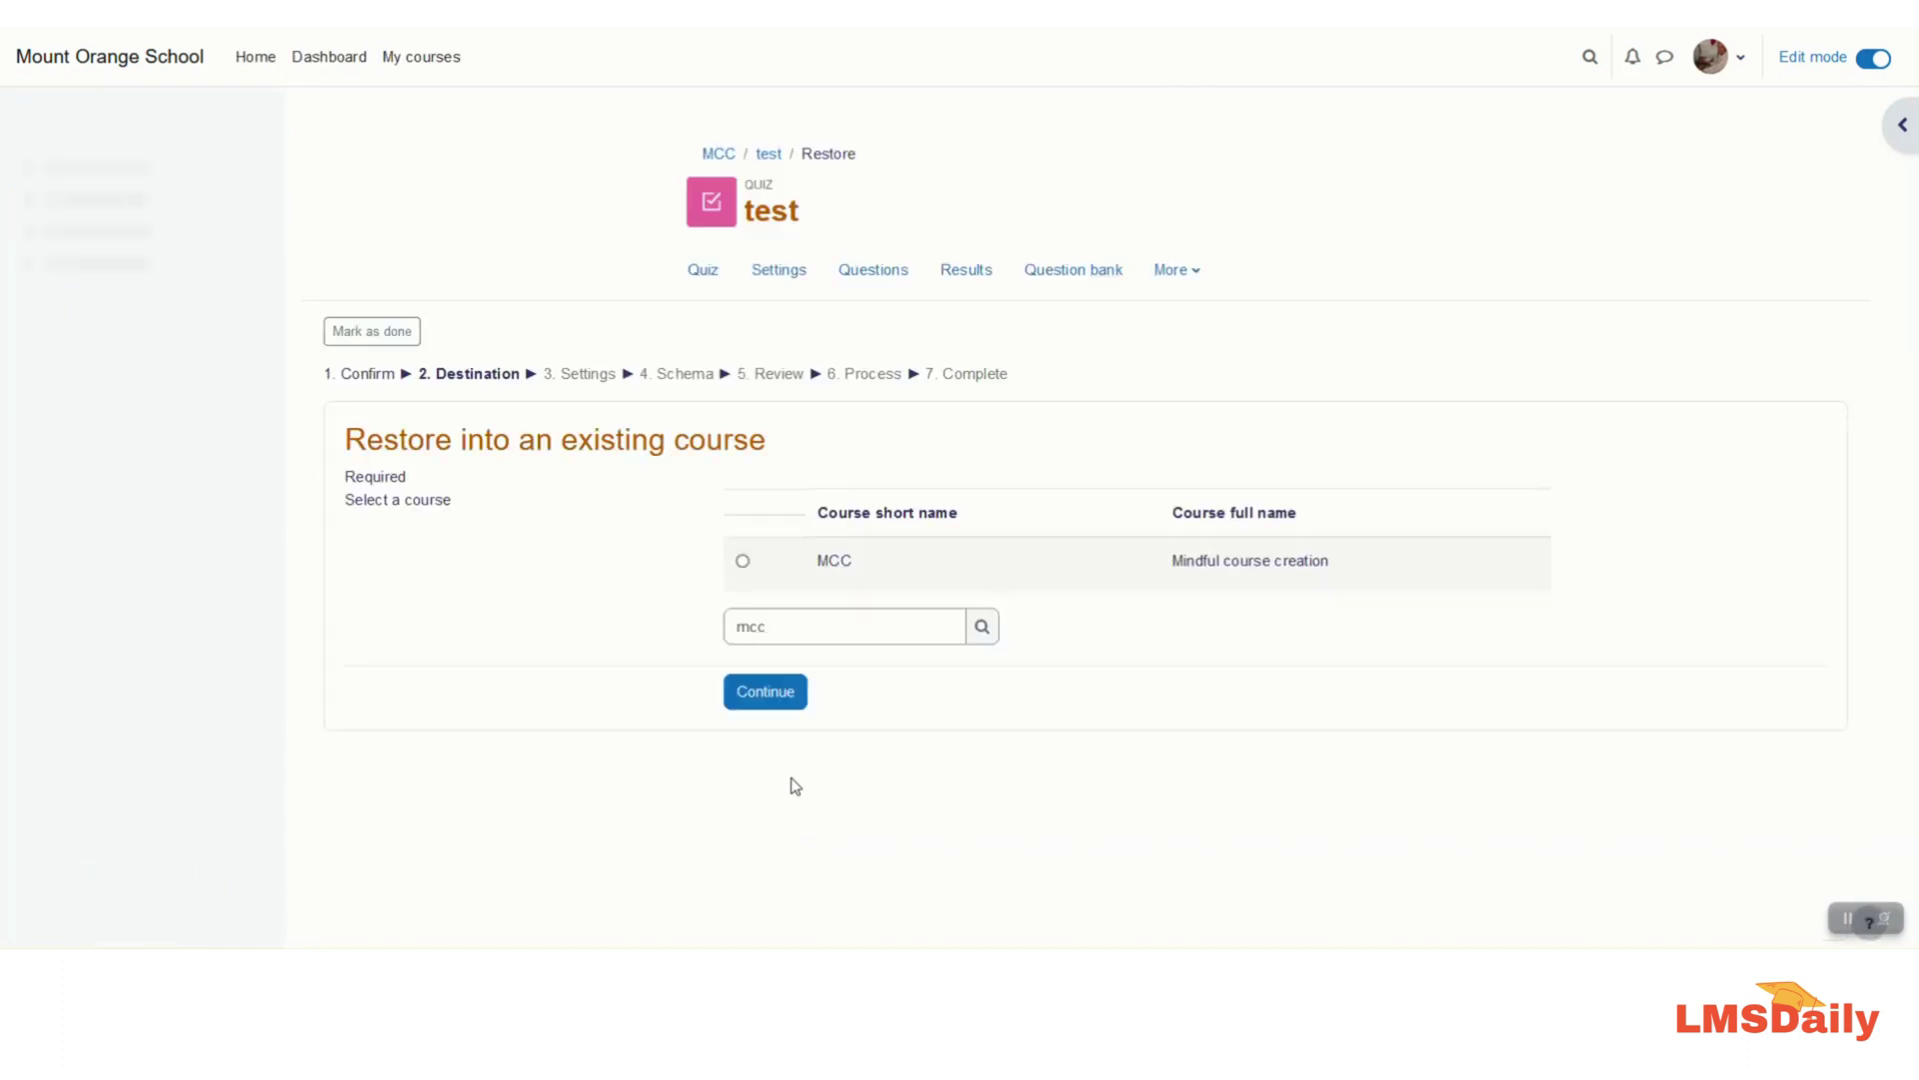
{"action": "left_click", "coordinate": [743, 563]}
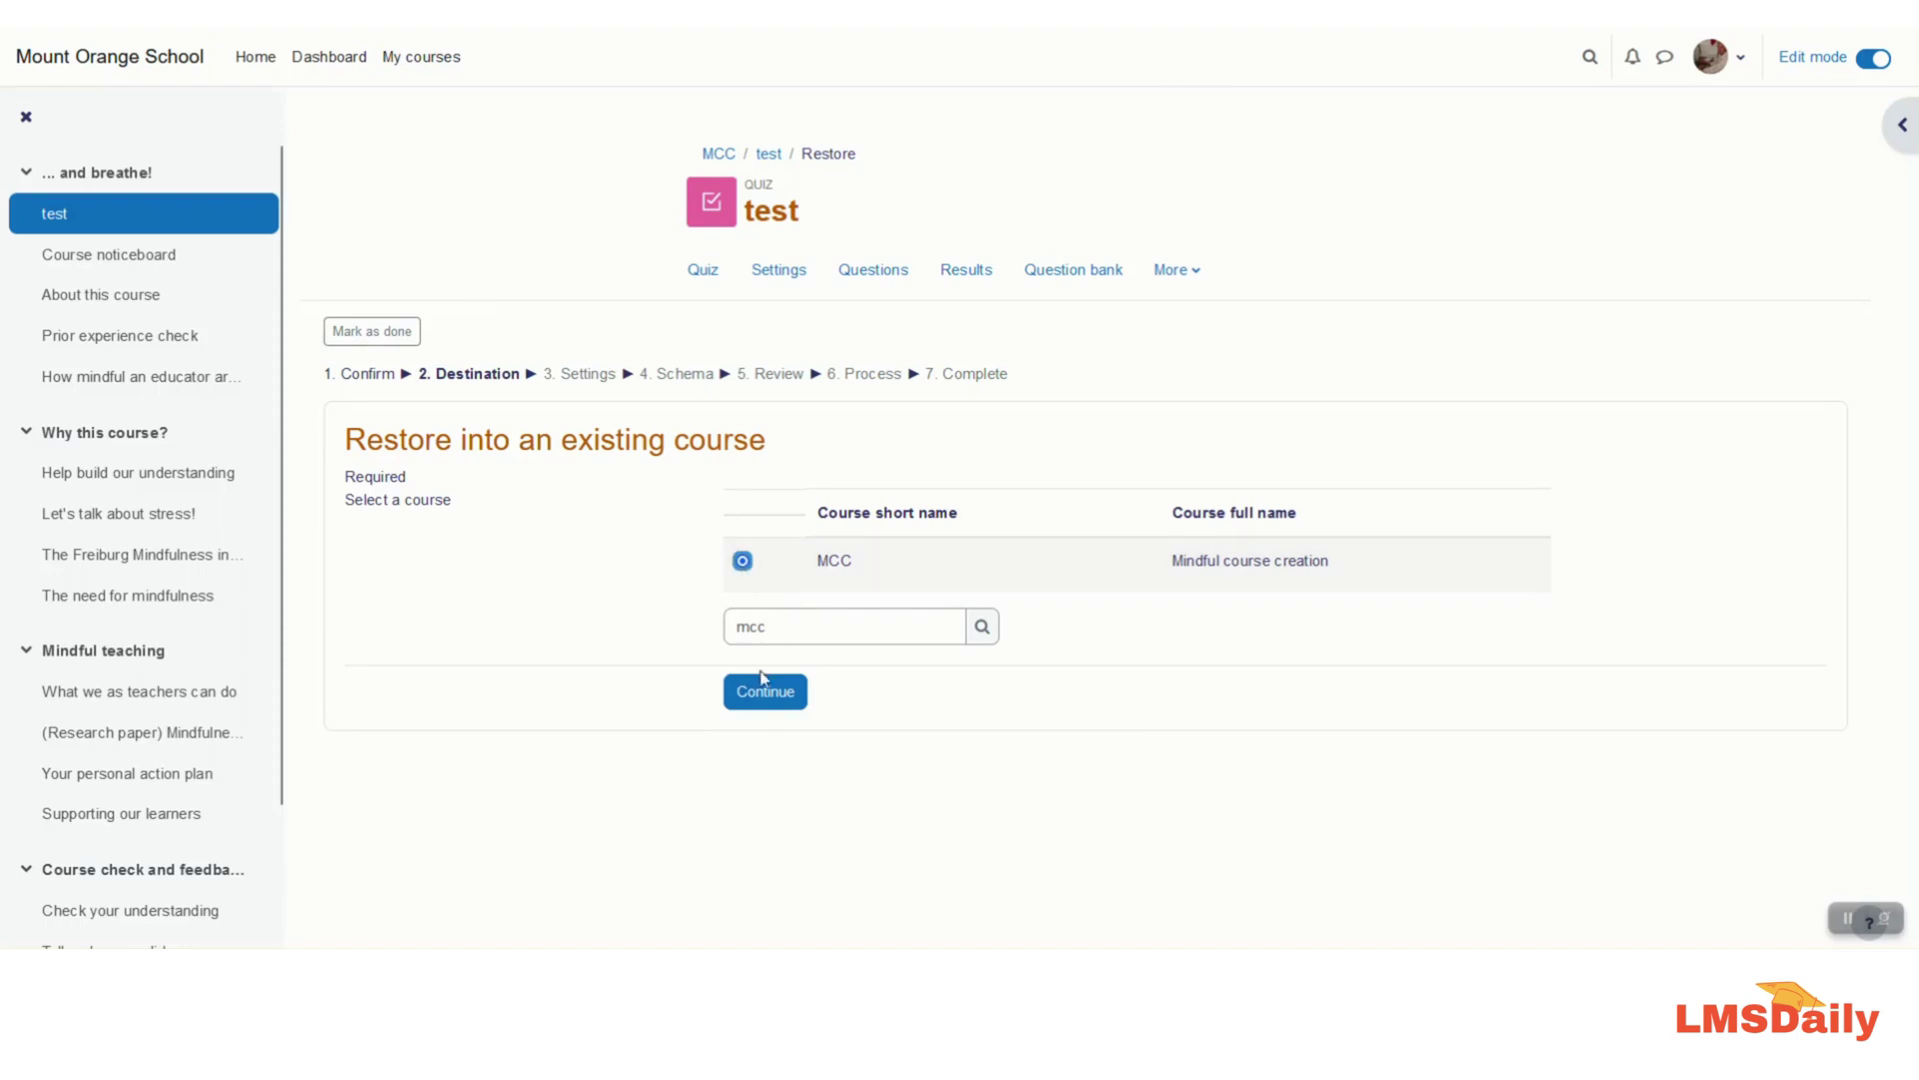
Confirm MCC, keep the default restore settings, and advance through the schema to the review
{"action": "left_click", "coordinate": [764, 696]}
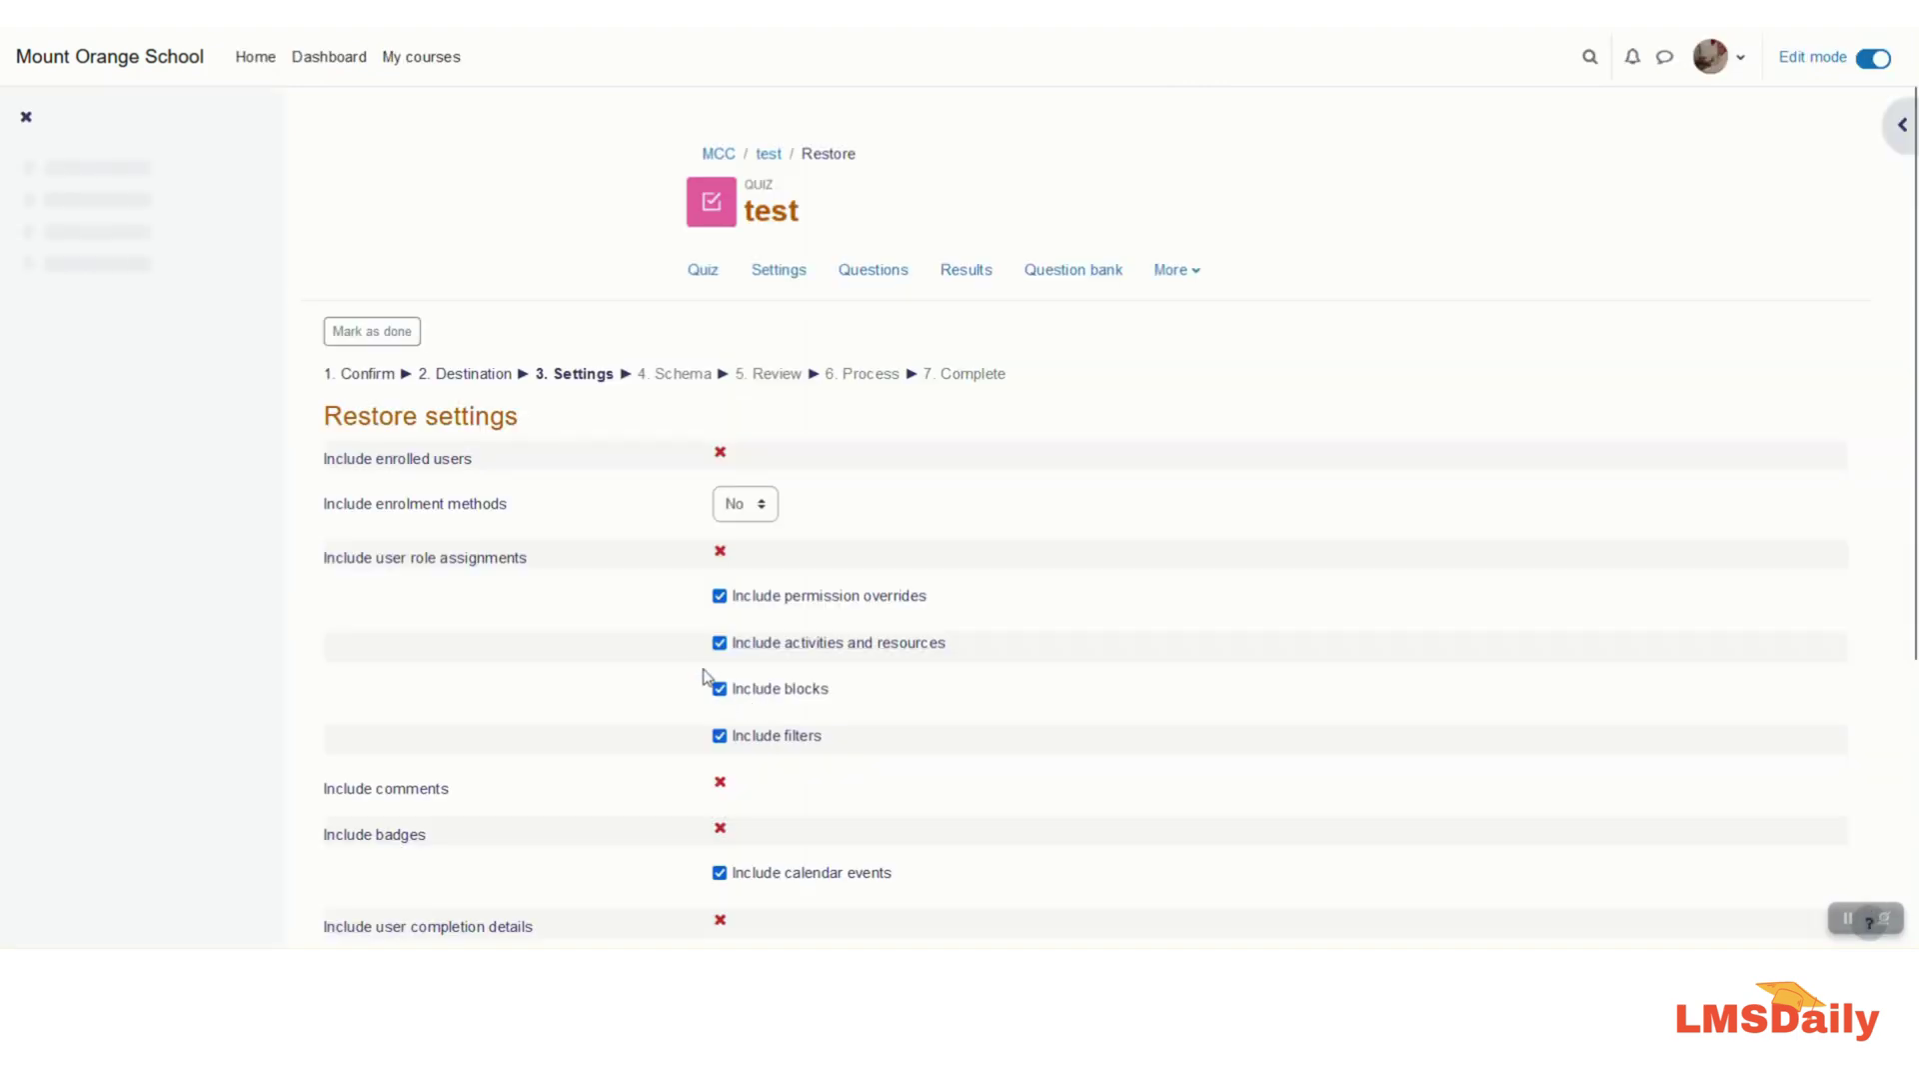
{"action": "scroll", "coordinate": [665, 665], "scroll_direction": "down", "scroll_amount": 1}
{"action": "scroll", "coordinate": [667, 668], "scroll_direction": "down", "scroll_amount": 1}
{"action": "scroll", "coordinate": [667, 668], "scroll_direction": "down", "scroll_amount": 2}
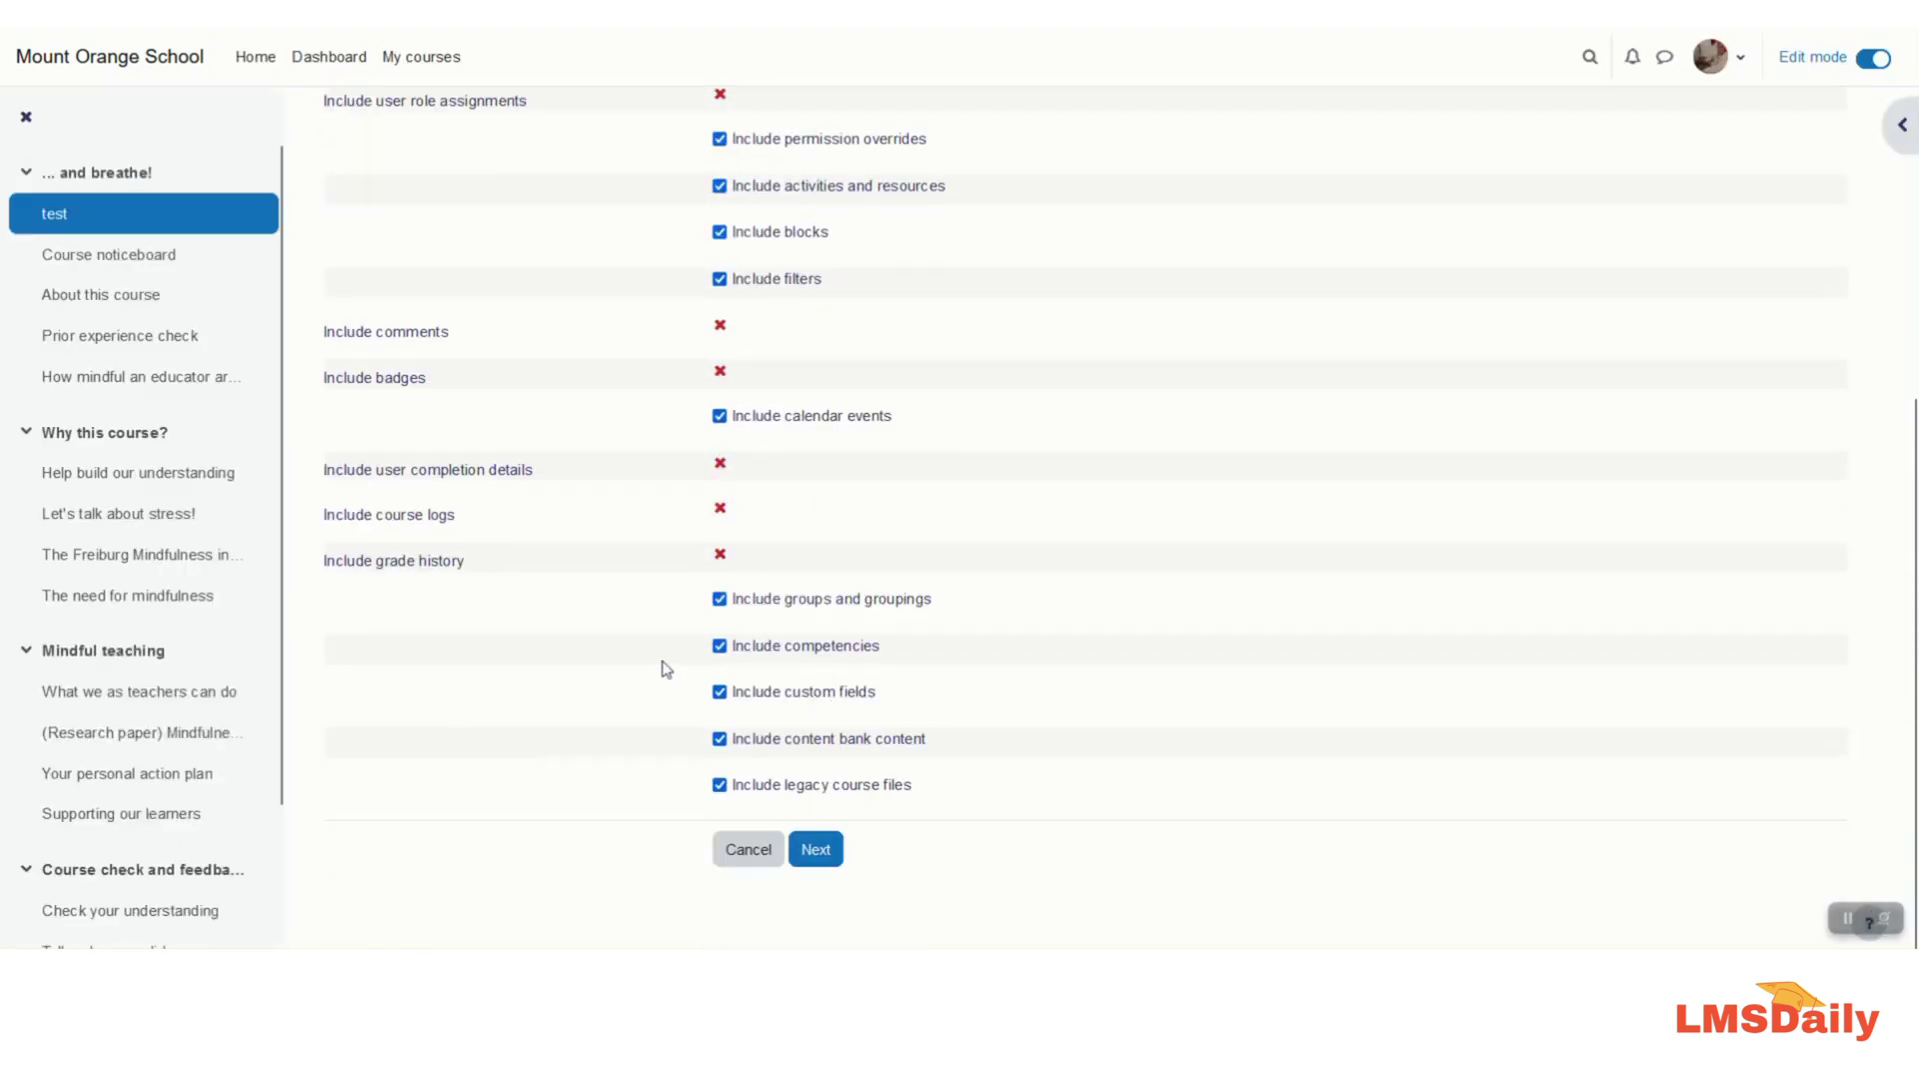
{"action": "left_click", "coordinate": [815, 849]}
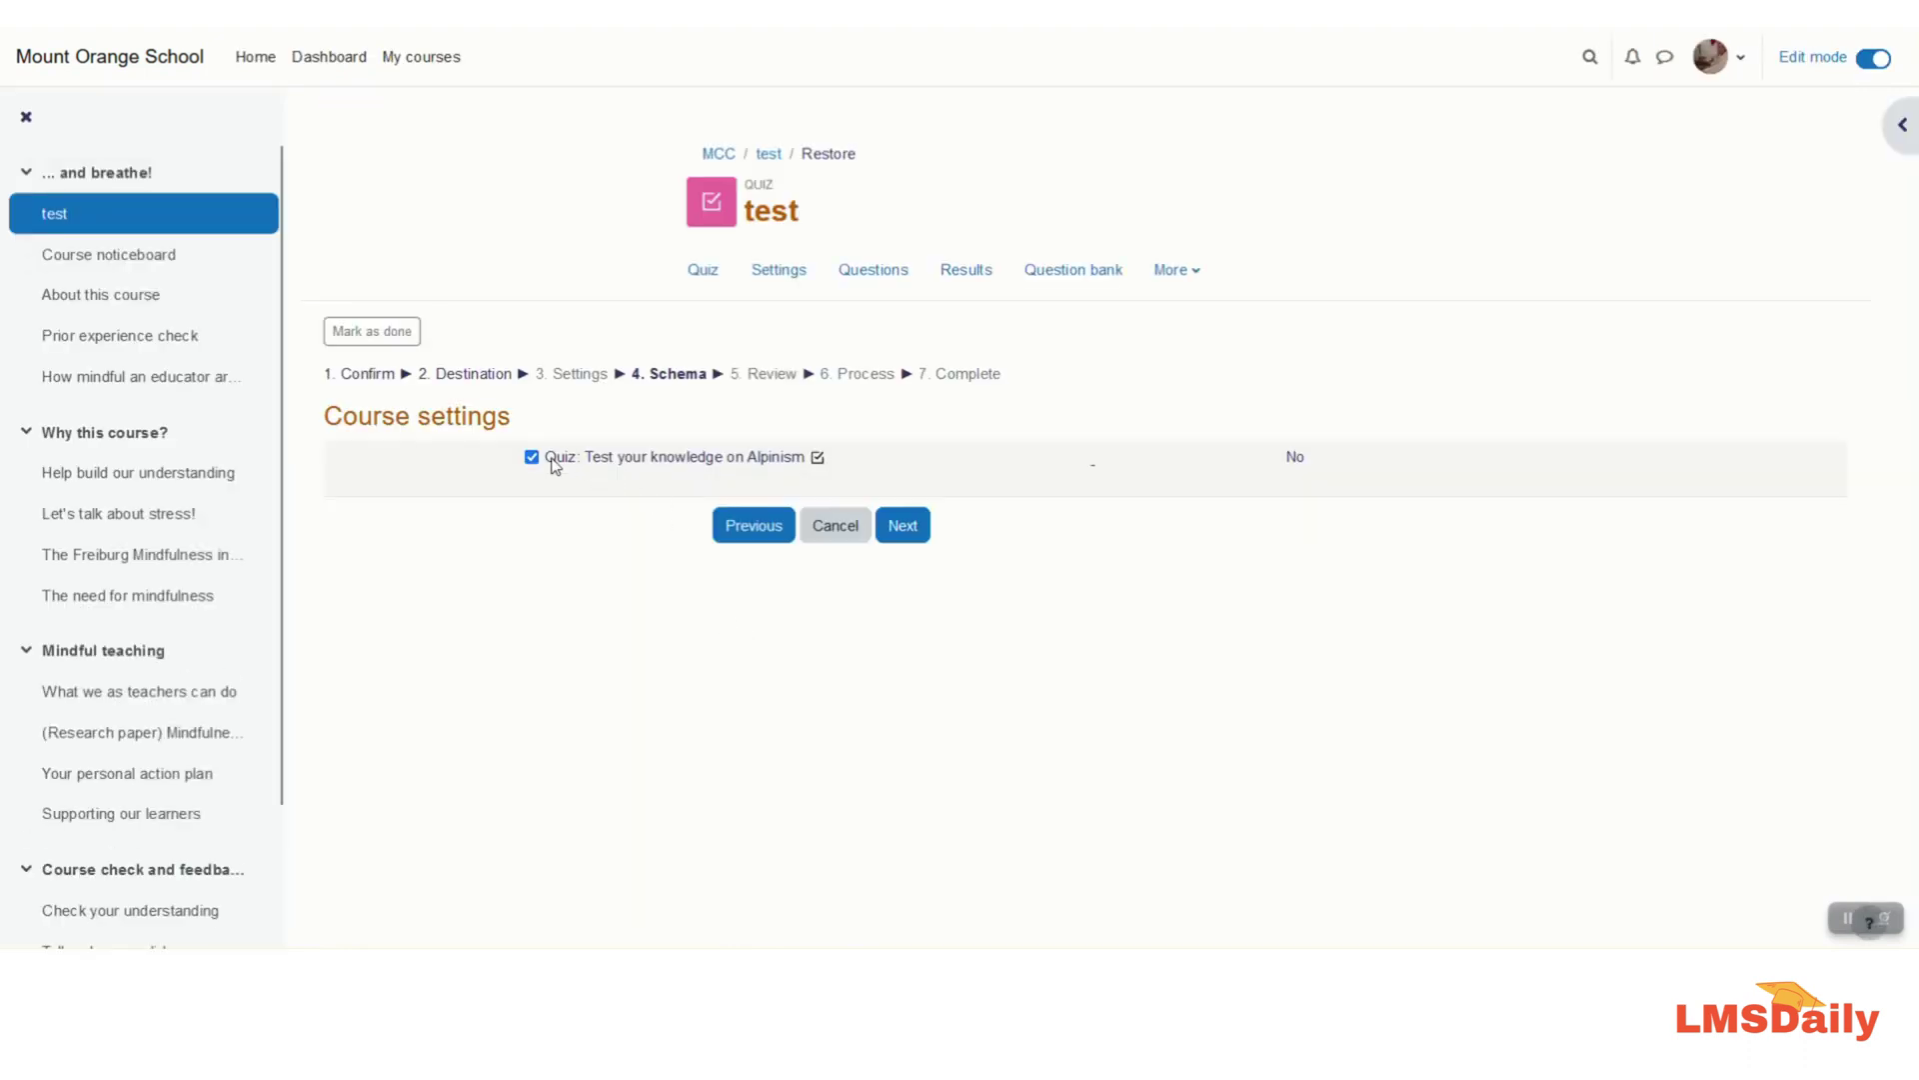
{"action": "left_click", "coordinate": [898, 528]}
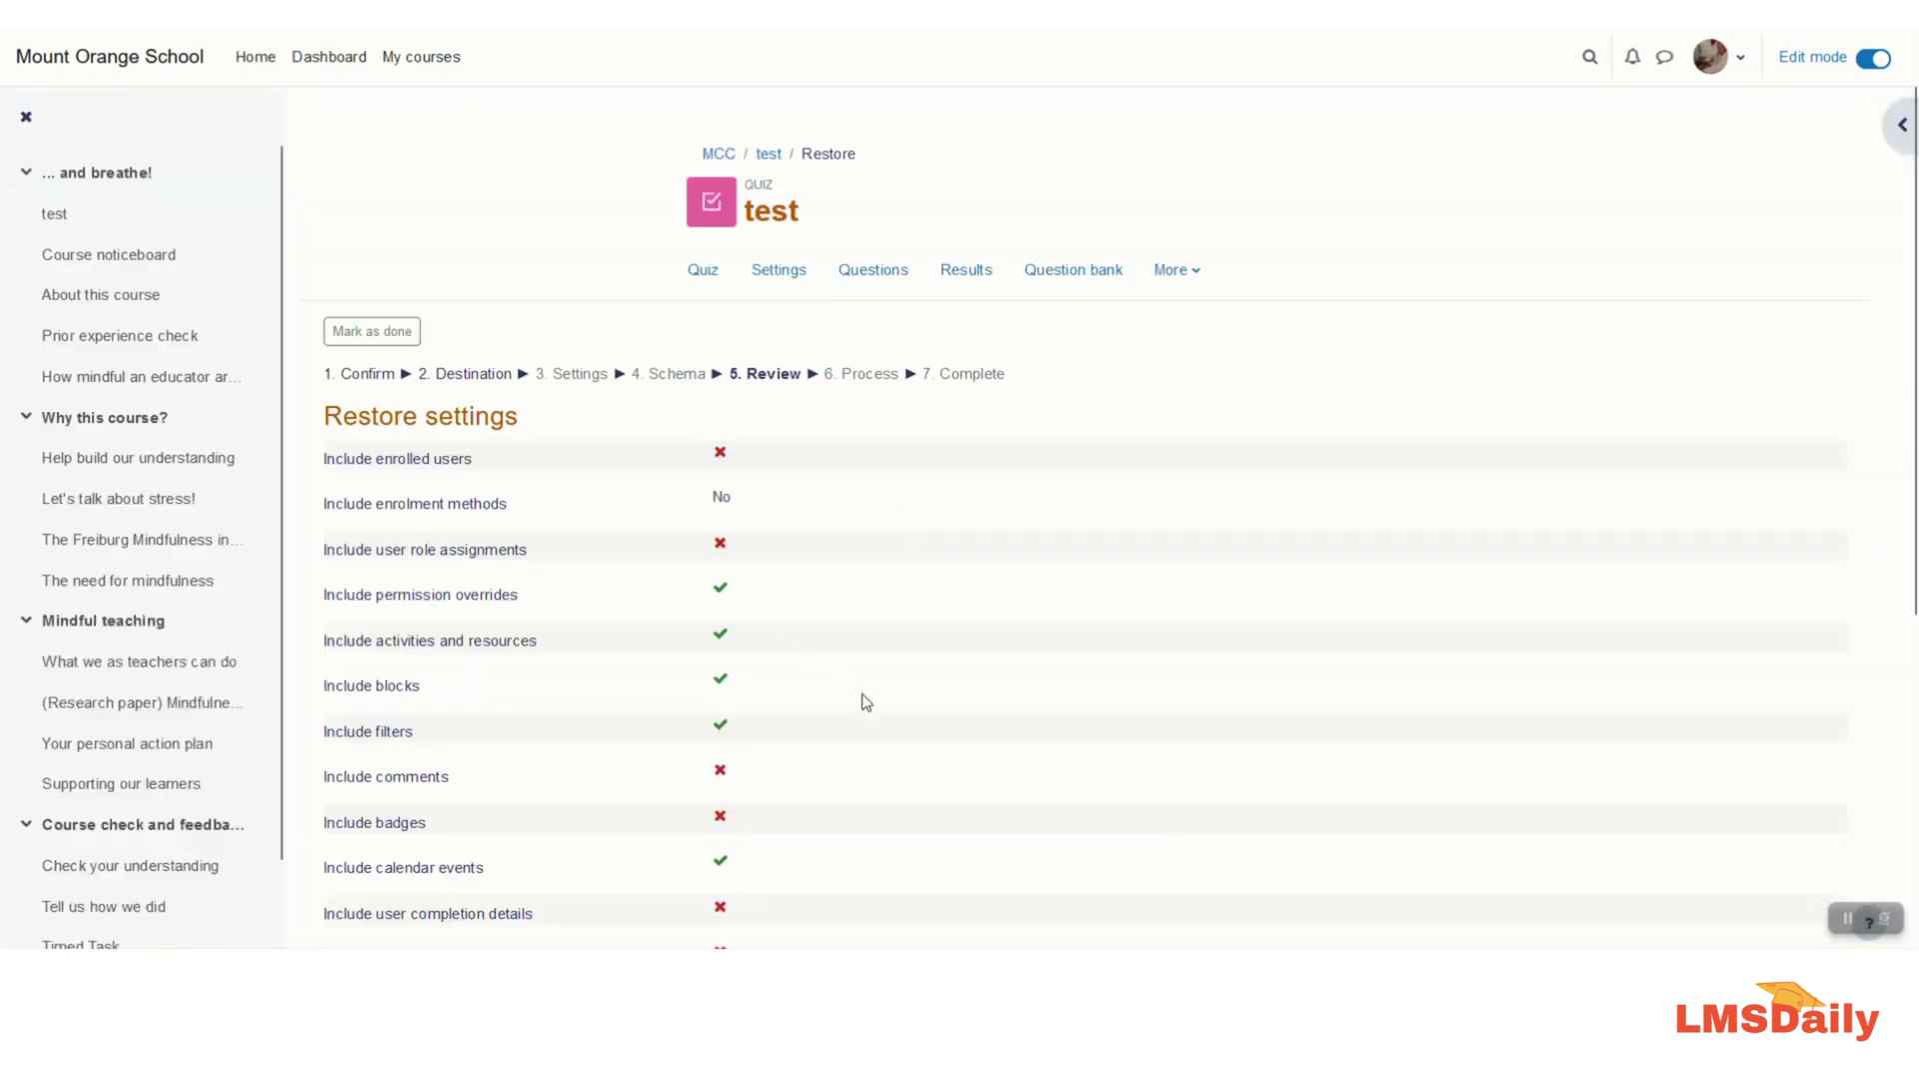
{"action": "scroll", "coordinate": [865, 701], "scroll_direction": "down", "scroll_amount": 5}
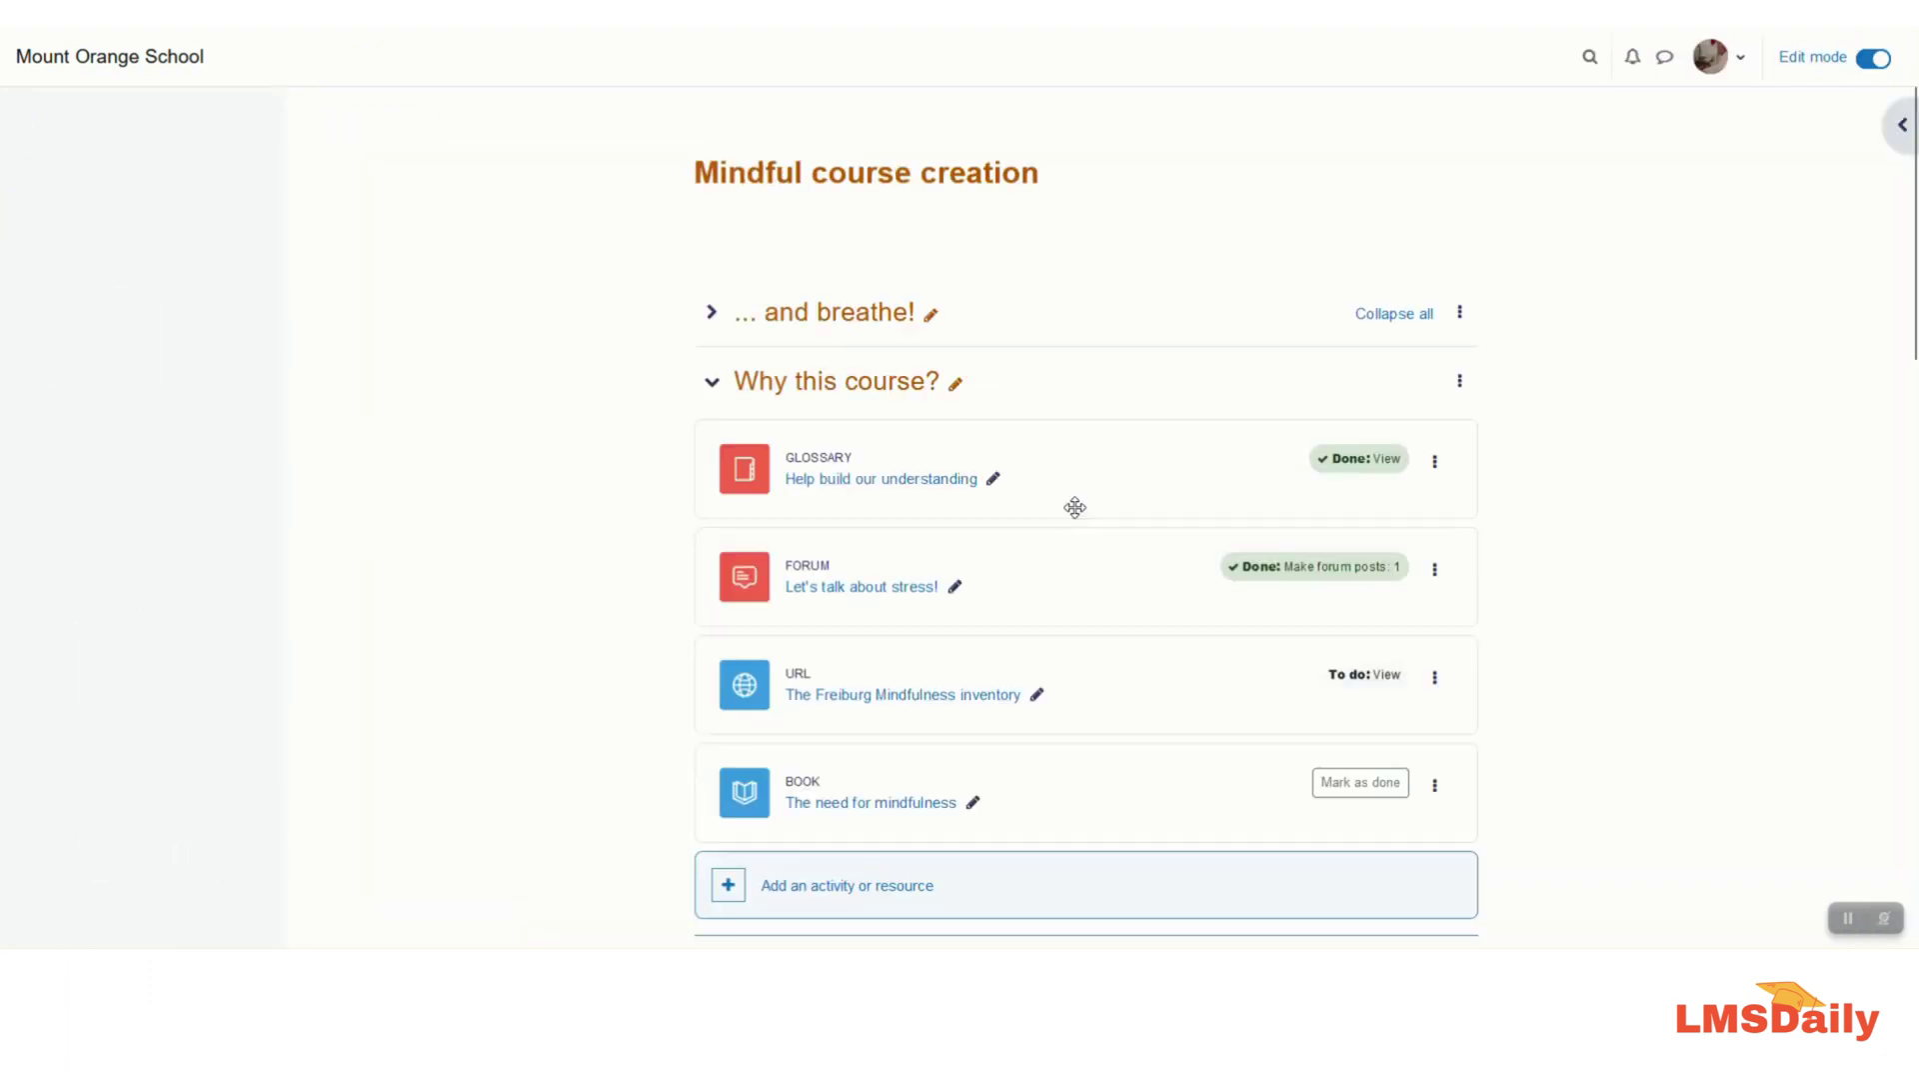
Open 'Quiz: Test your knowledge on Alpinism' from the Learn more section
{"action": "scroll", "coordinate": [814, 700], "scroll_direction": "down", "scroll_amount": 15}
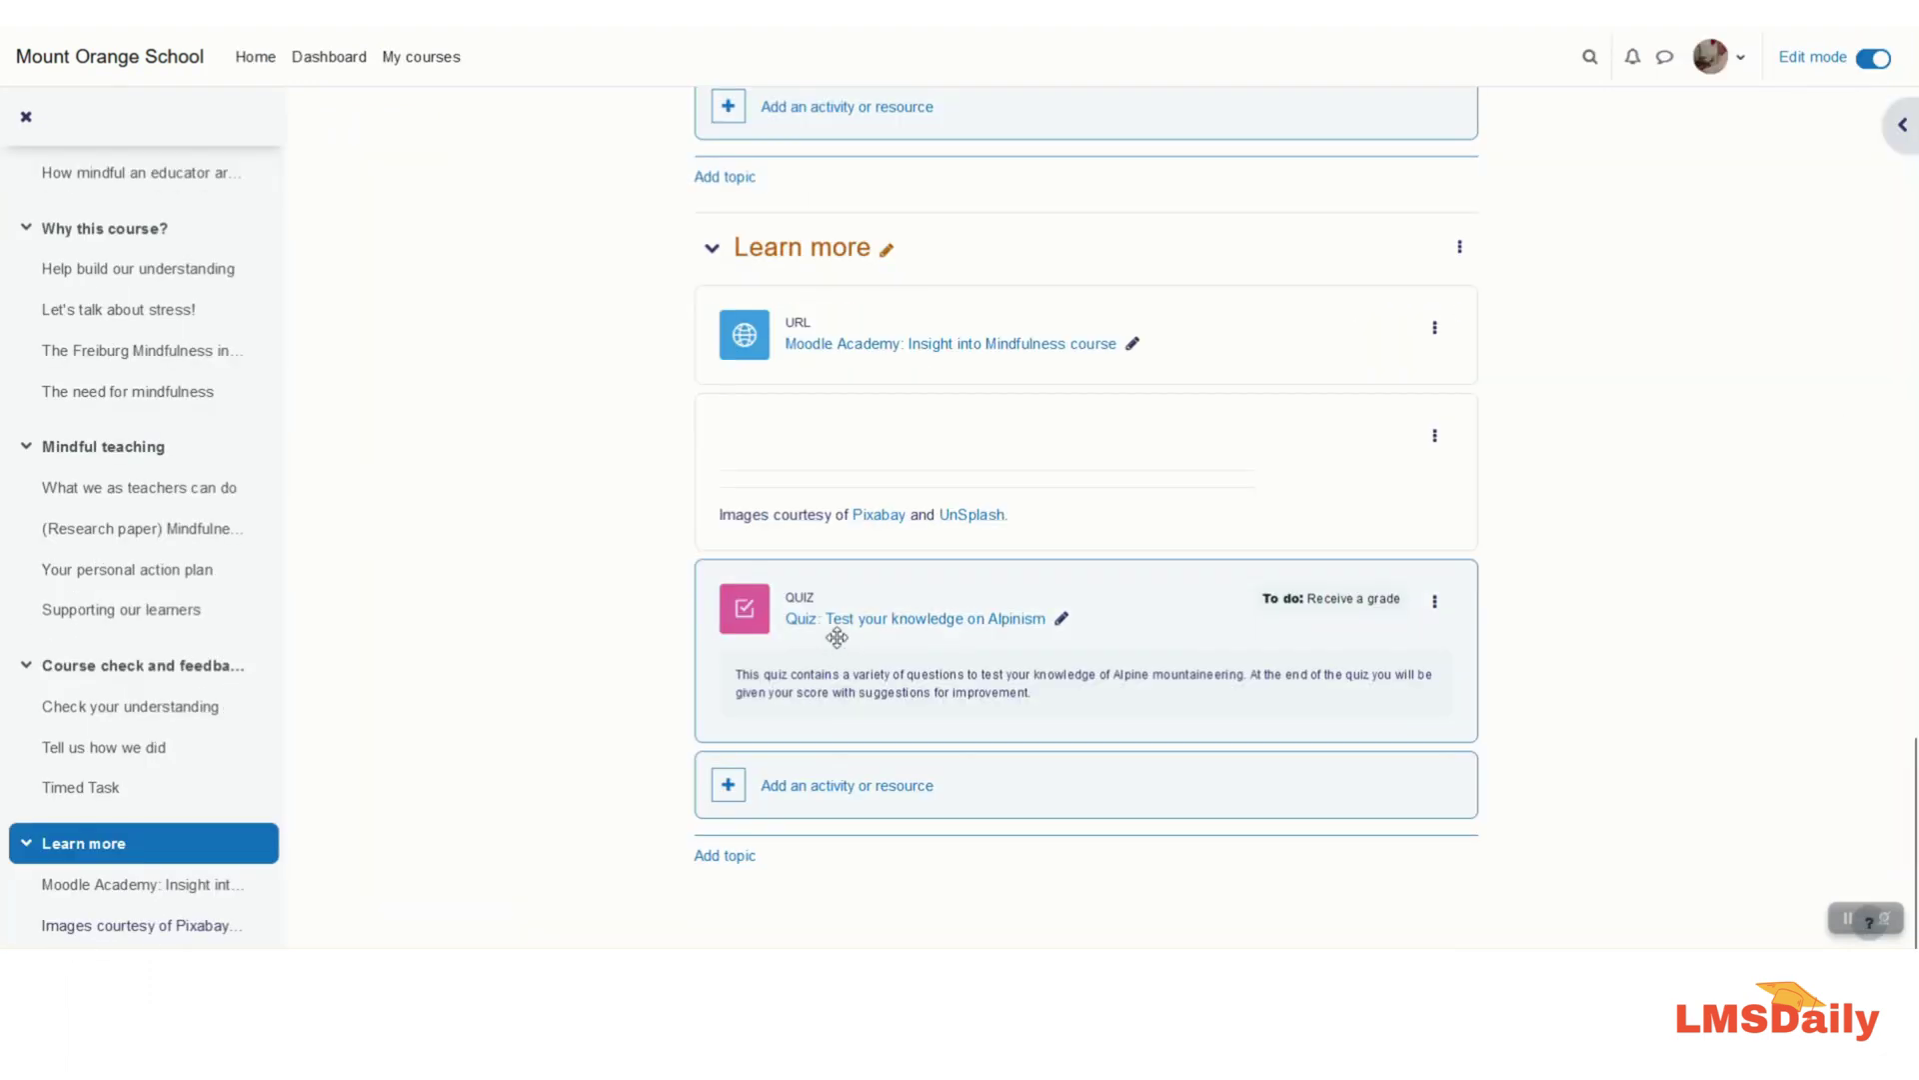
{"action": "left_click", "coordinate": [920, 624]}
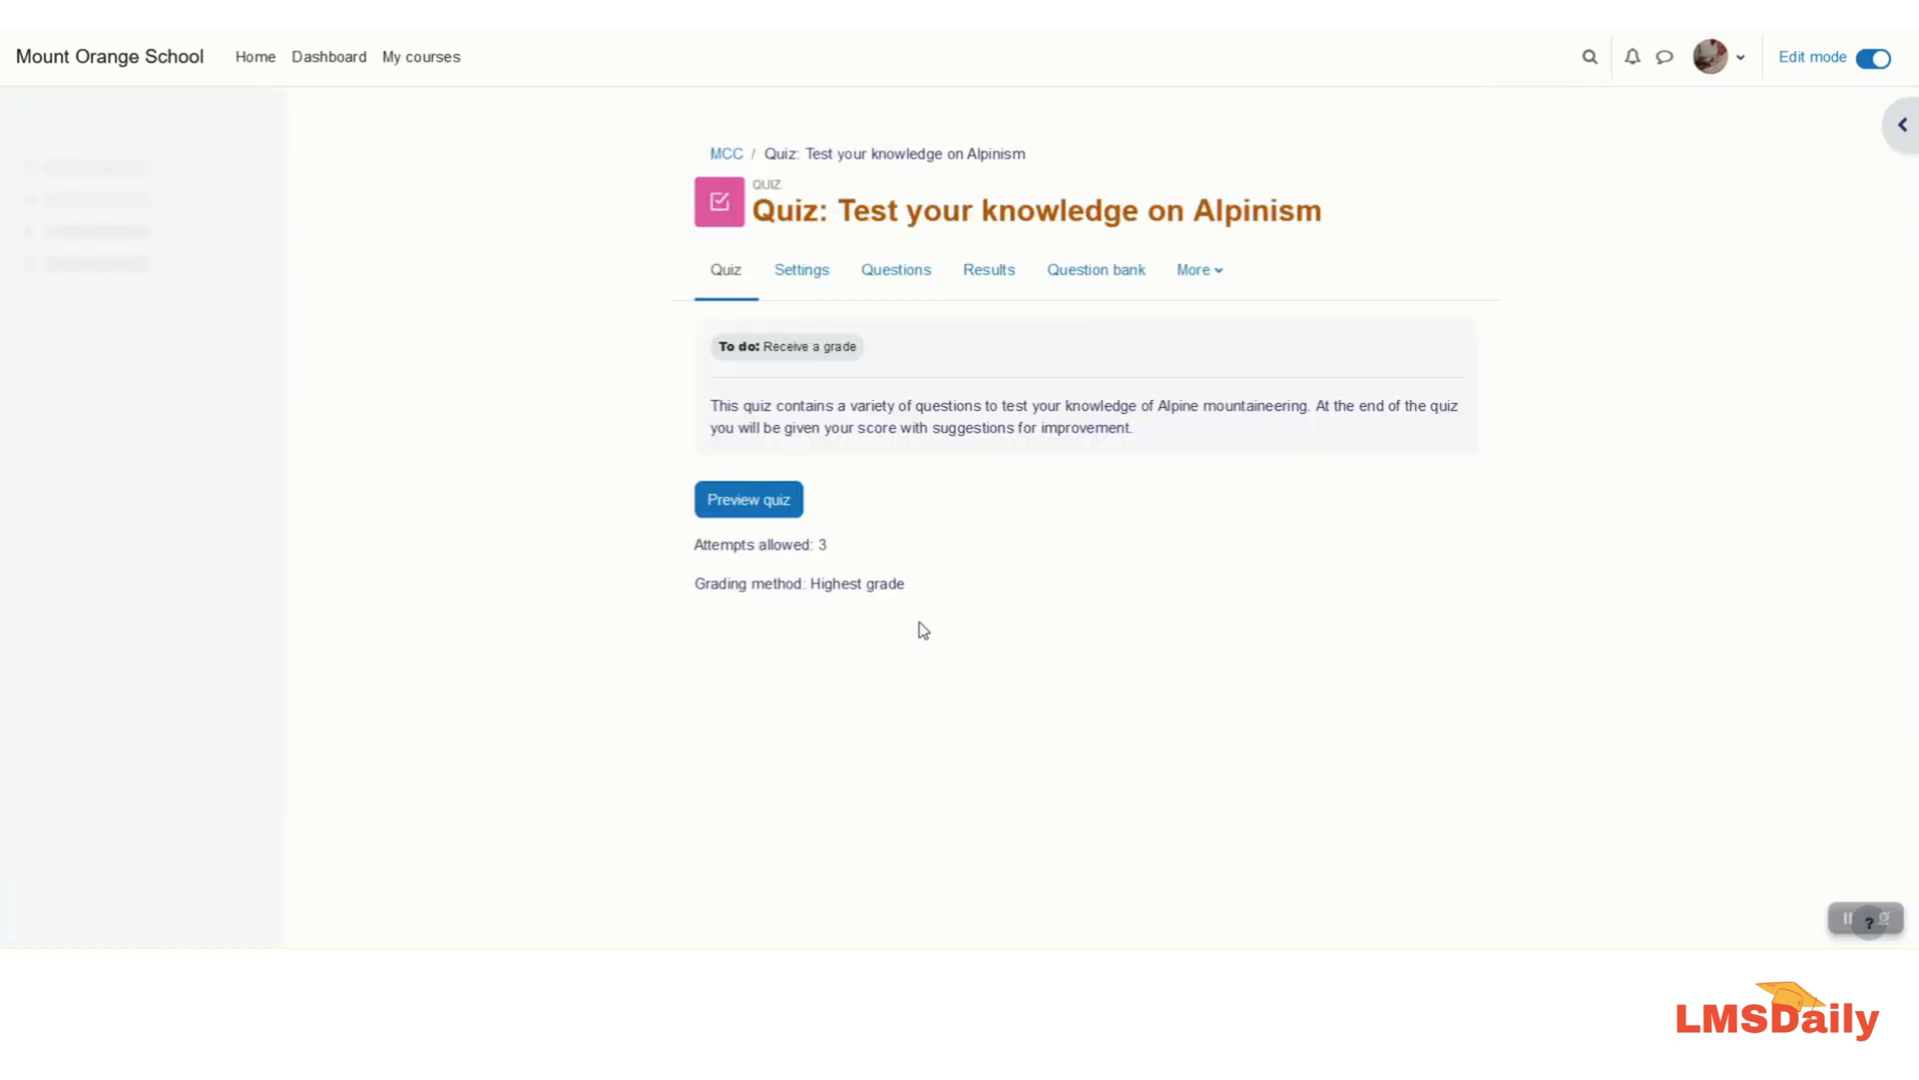